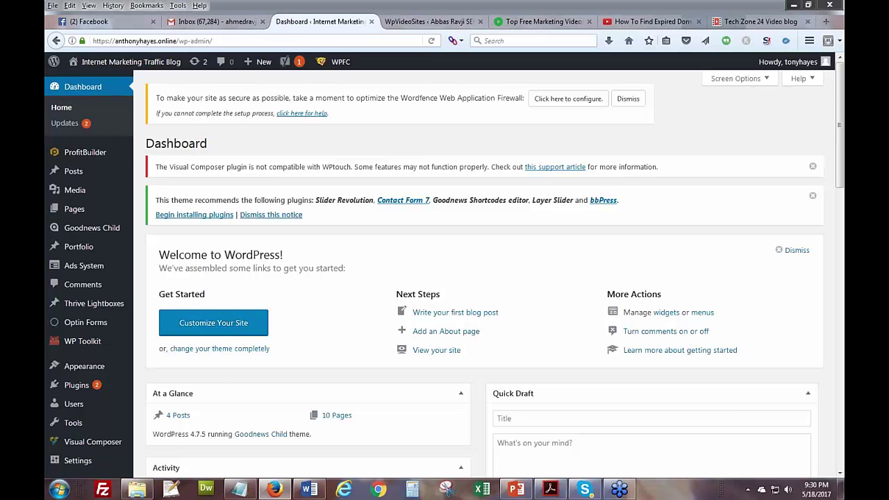
- Open the WpVideoSites plugin page and review its list of published video posts with their categories
scroll(82, 374, down, 3)
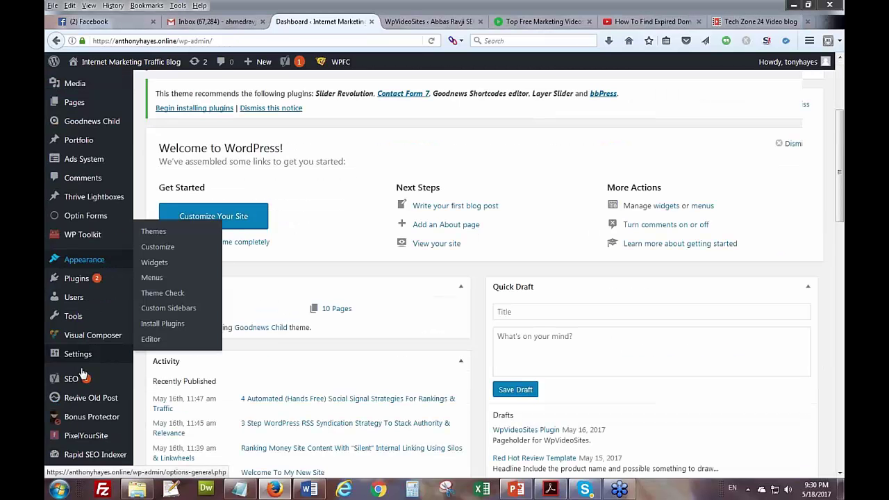
scroll(82, 373, down, 5)
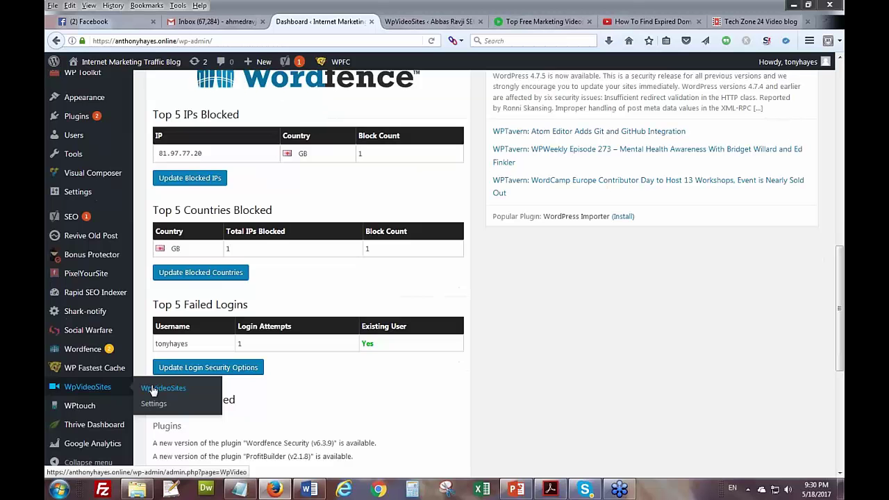
click(153, 389)
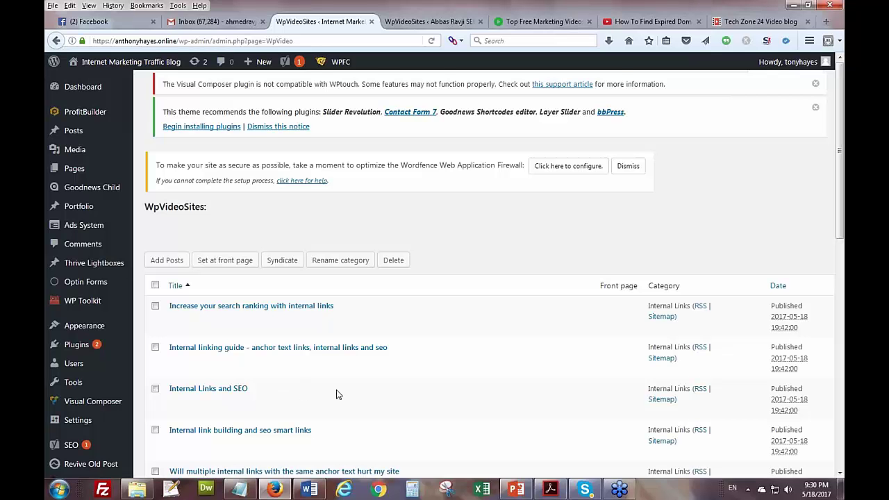
scroll(336, 394, down, 1)
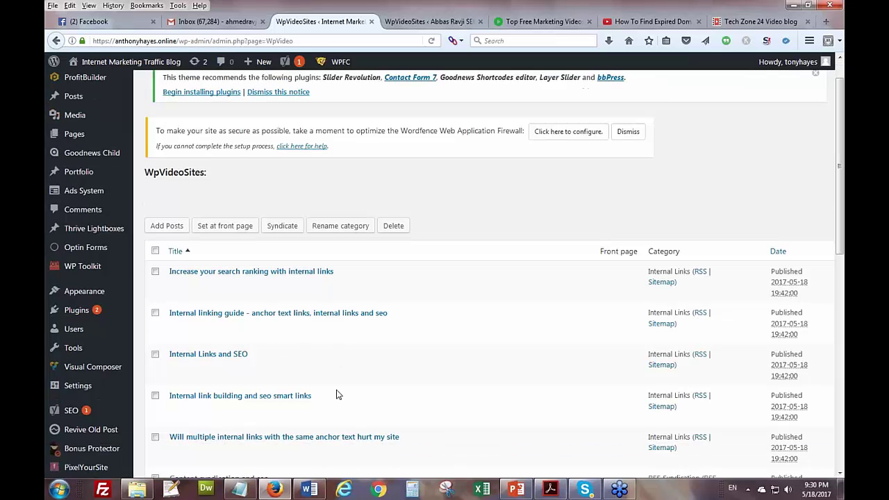
scroll(338, 394, down, 5)
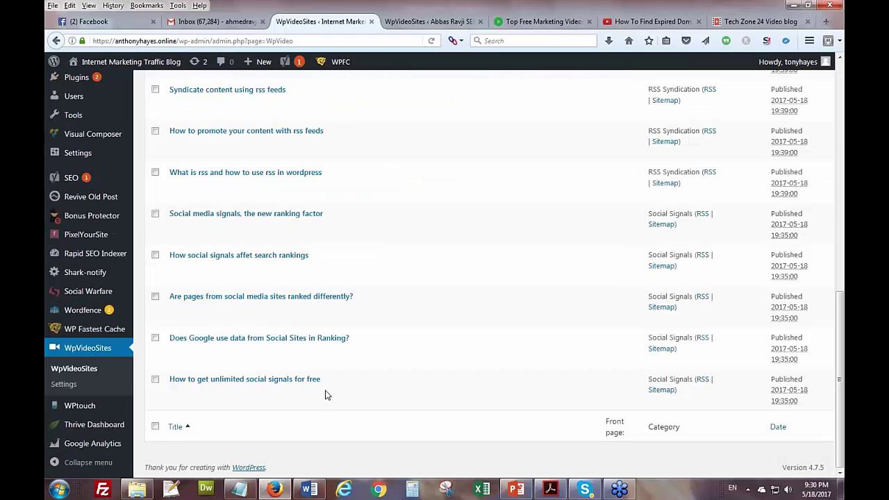
scroll(326, 395, up, 8)
scroll(676, 96, up, 1)
scroll(582, 206, up, 1)
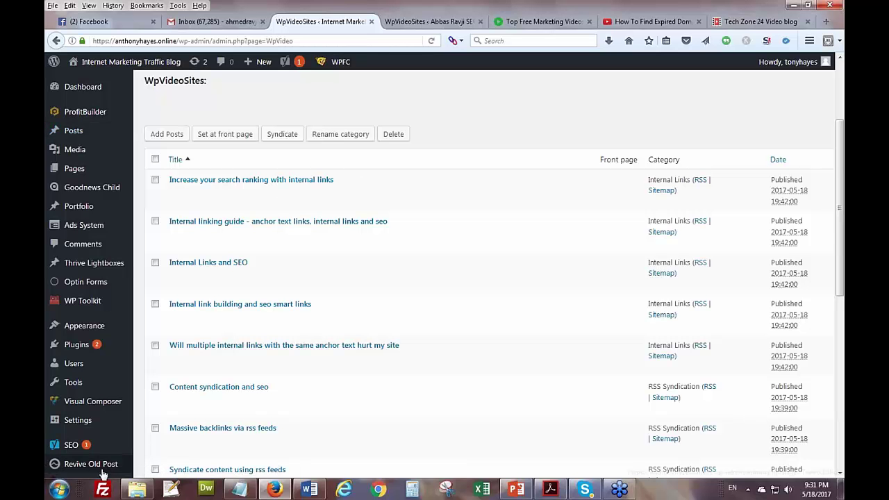
- Open the WpVideoSites settings and view the Feed Settings and Blog Settings sections
scroll(103, 473, down, 1)
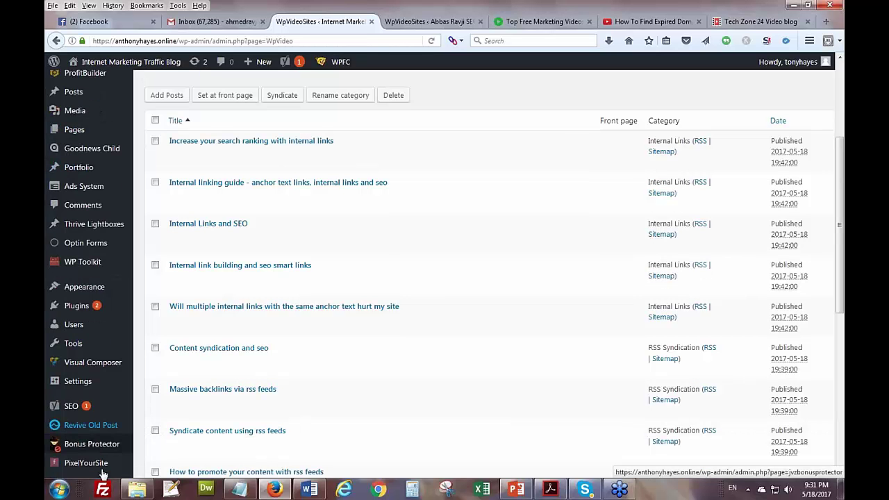
scroll(103, 473, down, 5)
click(66, 387)
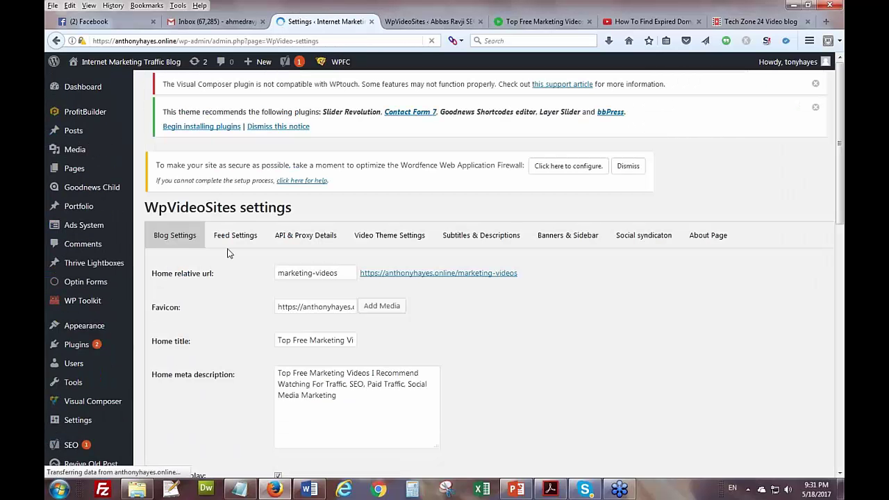
click(233, 238)
click(175, 235)
- Open the video blog's marketing-videos home page and look through its video thumbnails
click(384, 275)
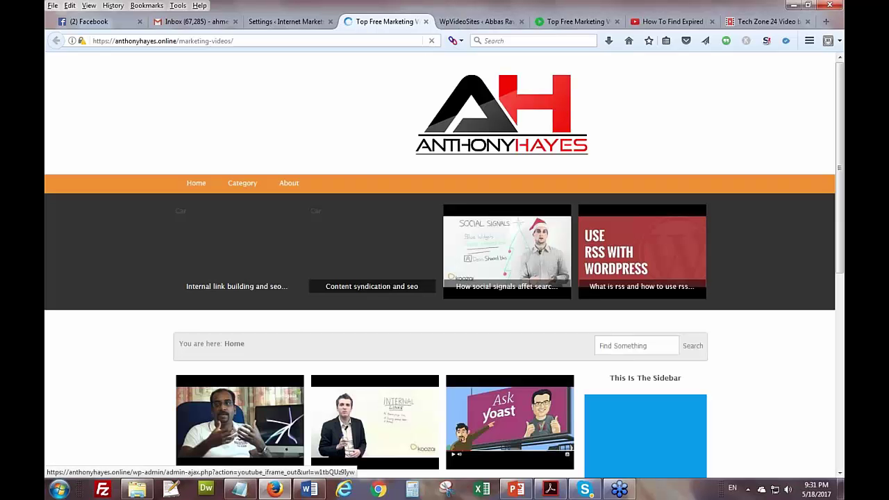
scroll(95, 352, down, 5)
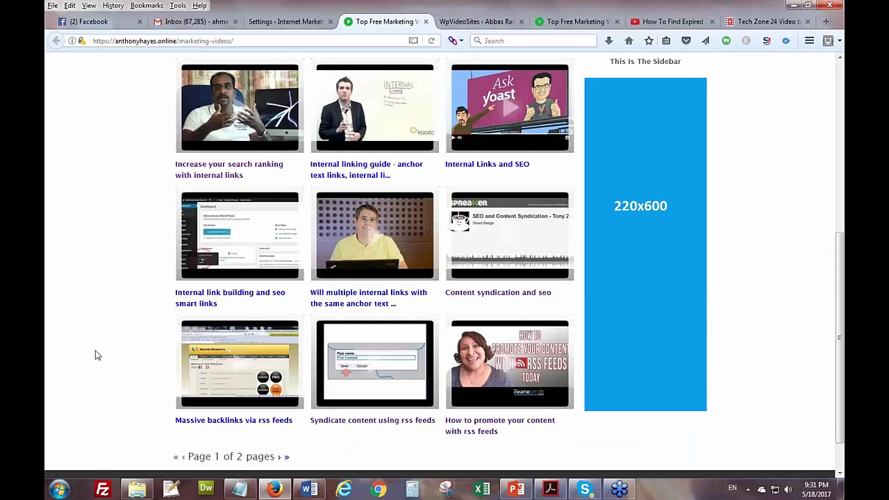
scroll(96, 350, up, 5)
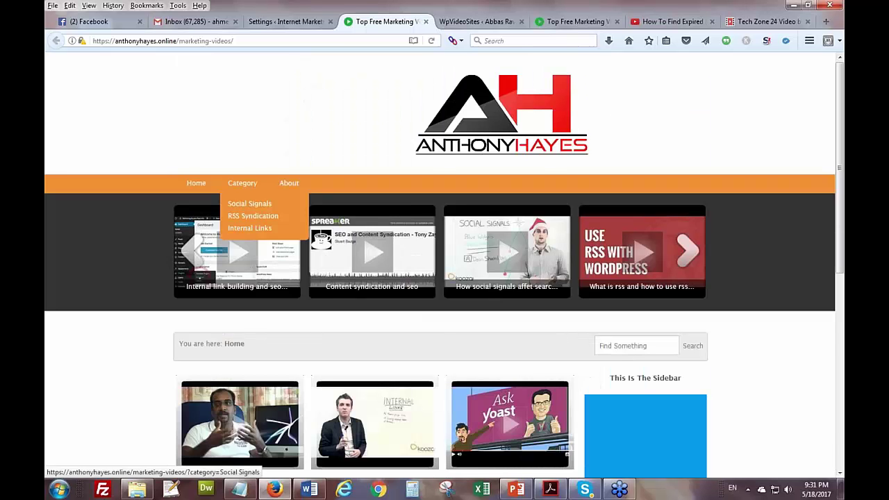
- Open the Social Signals category and view its post "Social media signals, the new ranking factor"
click(249, 204)
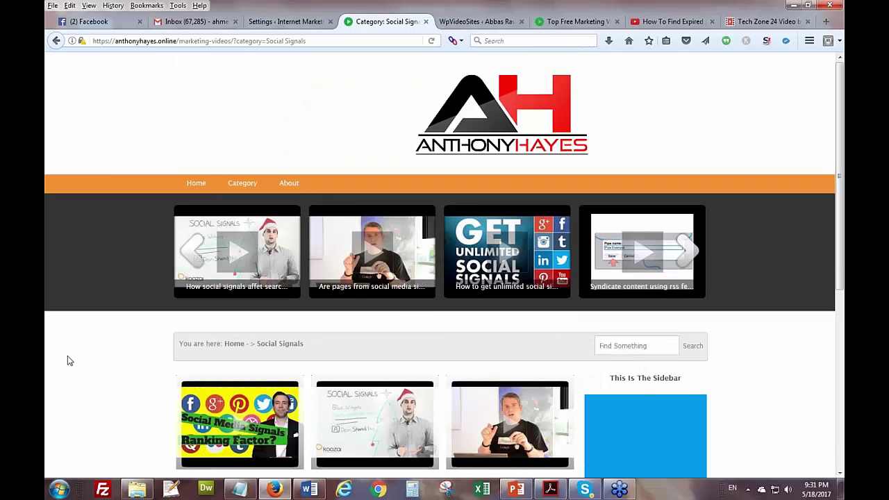
scroll(67, 361, down, 5)
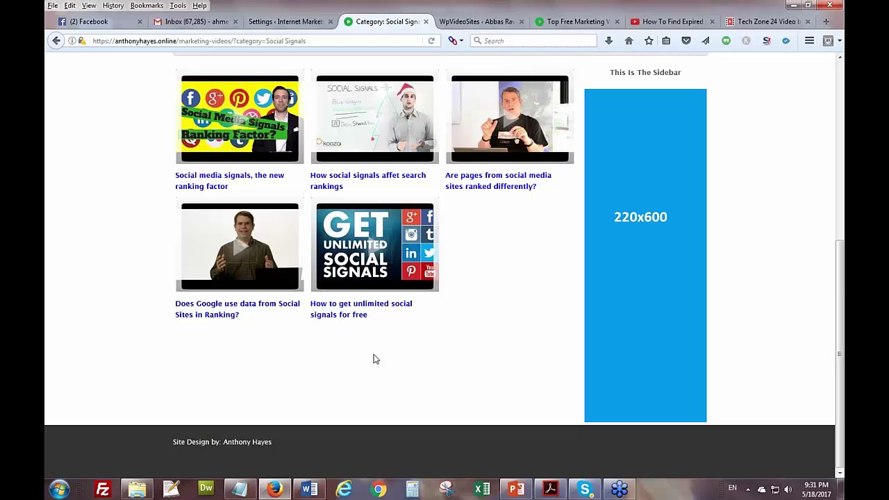
click(217, 181)
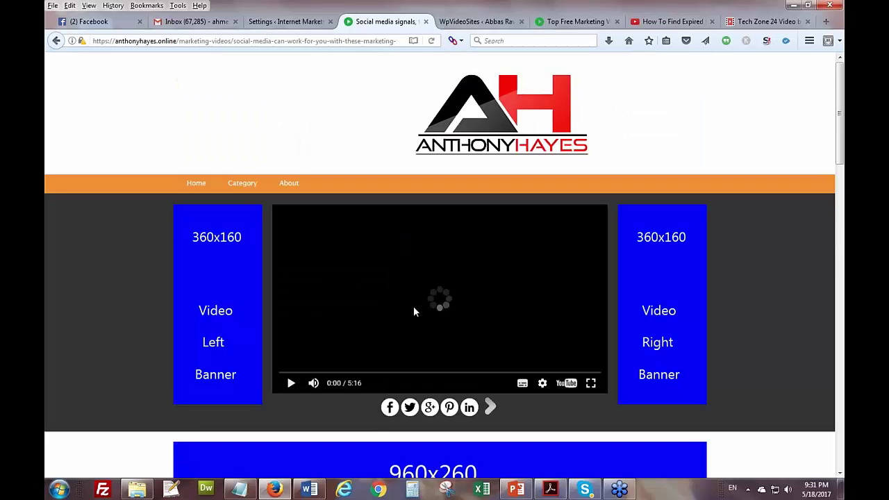
- Examine the video post's banners, highlighted transcript, YouTube link, surrounding article text and closing backlink
scroll(413, 307, down, 3)
scroll(414, 312, down, 6)
scroll(373, 278, down, 4)
scroll(174, 135, up, 2)
drag(174, 135, 381, 312)
drag(405, 372, 385, 376)
click(225, 369)
click(385, 376)
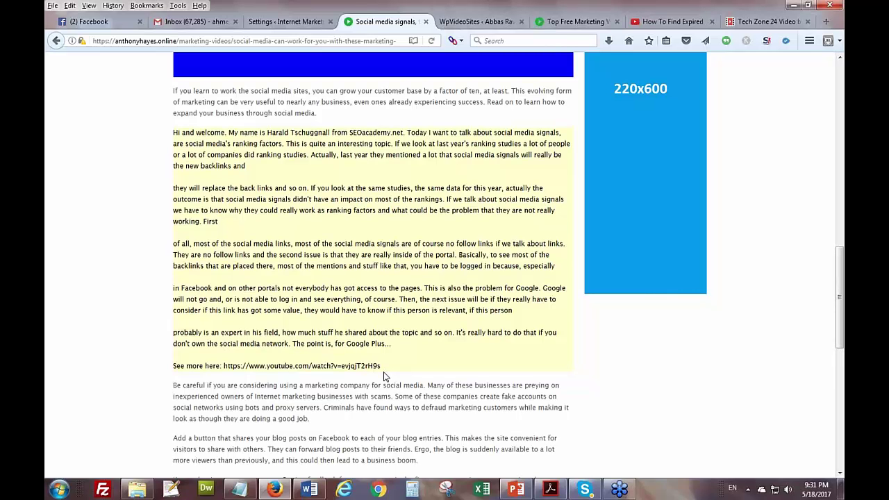
scroll(275, 323, down, 2)
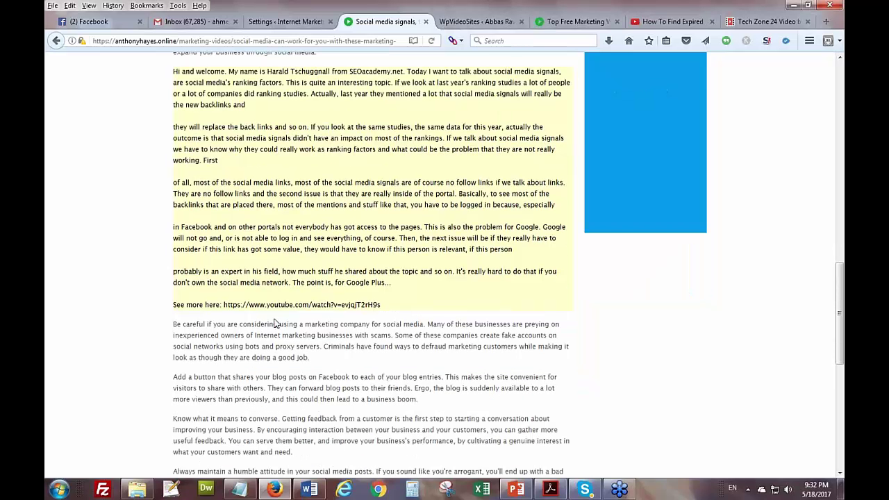
scroll(275, 323, down, 1)
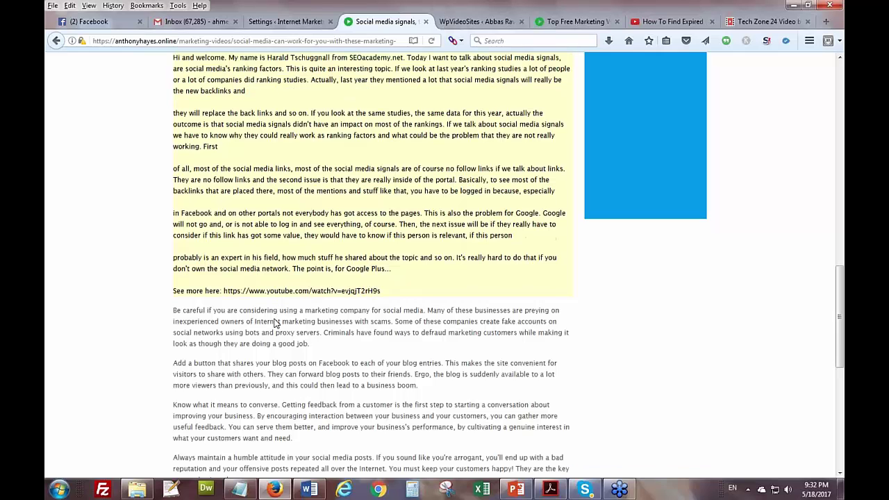
scroll(275, 323, down, 10)
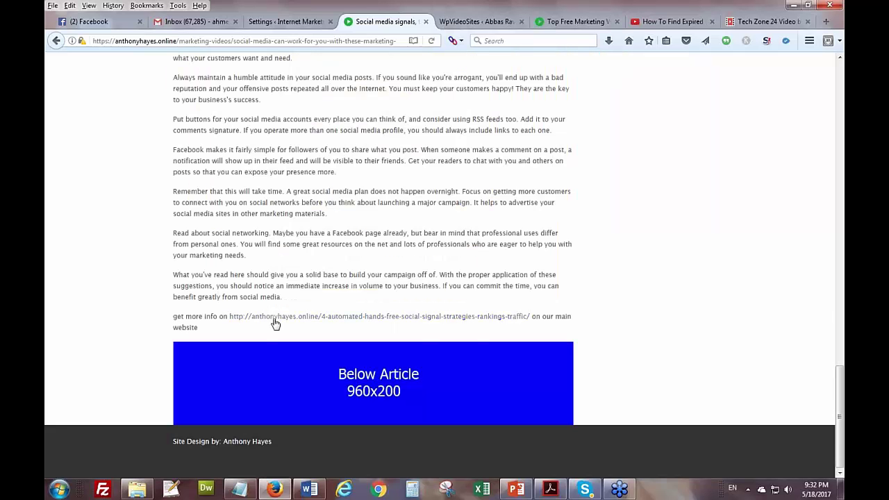
- Follow the closing backlink to the main site's social signal article, look it over and return to the video post
click(420, 324)
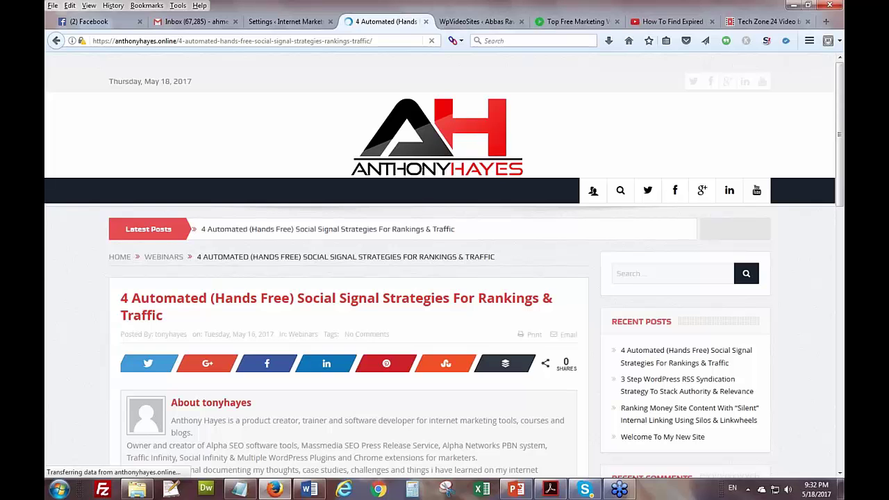
scroll(444, 277, down, 5)
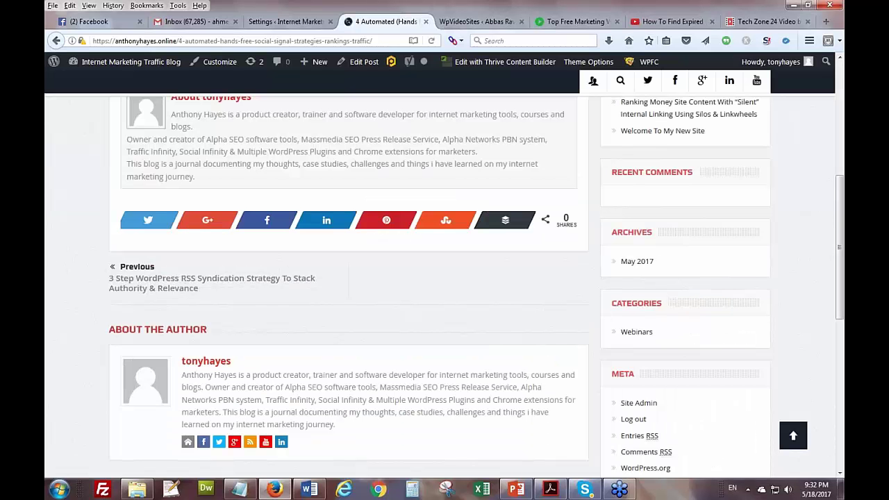
key(alt+Left)
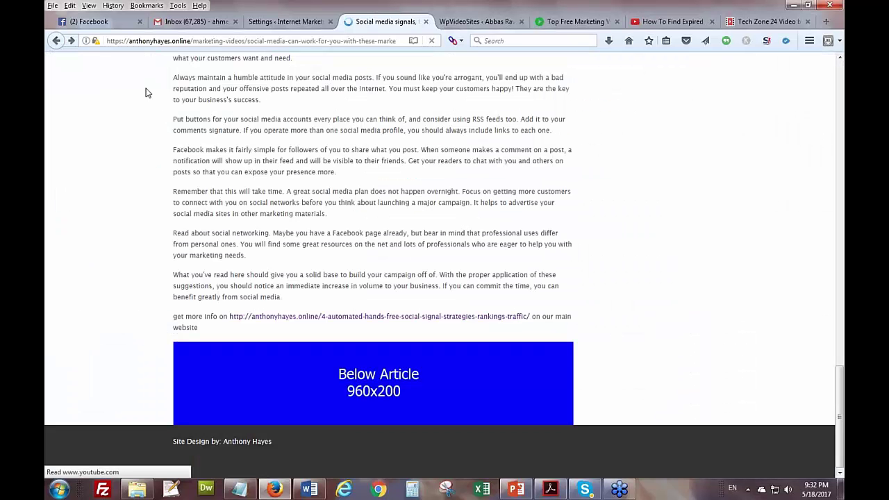
- Go to the next video post, on how social signals affect search rankings, and review its transcript and article
scroll(534, 251, up, 5)
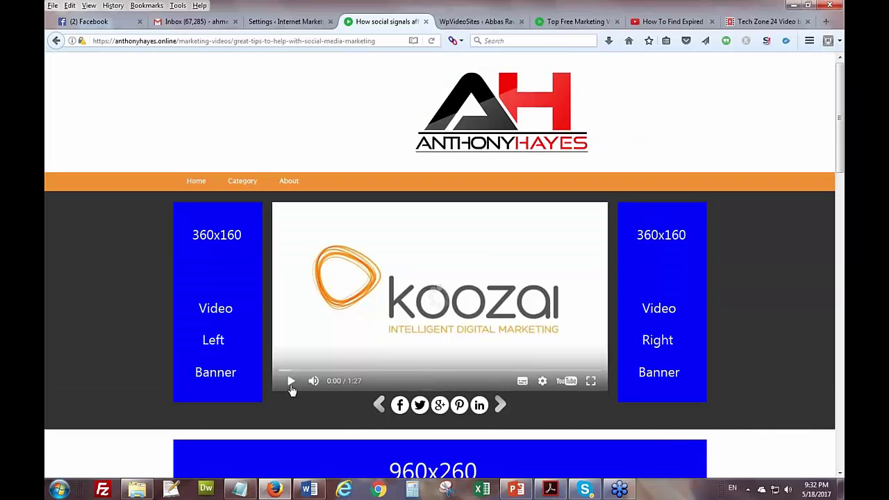
scroll(292, 390, down, 10)
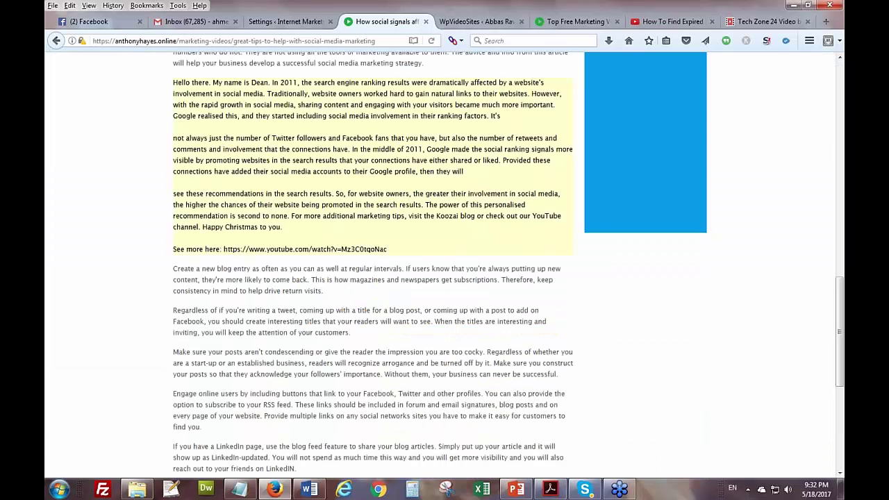
scroll(393, 332, up, 10)
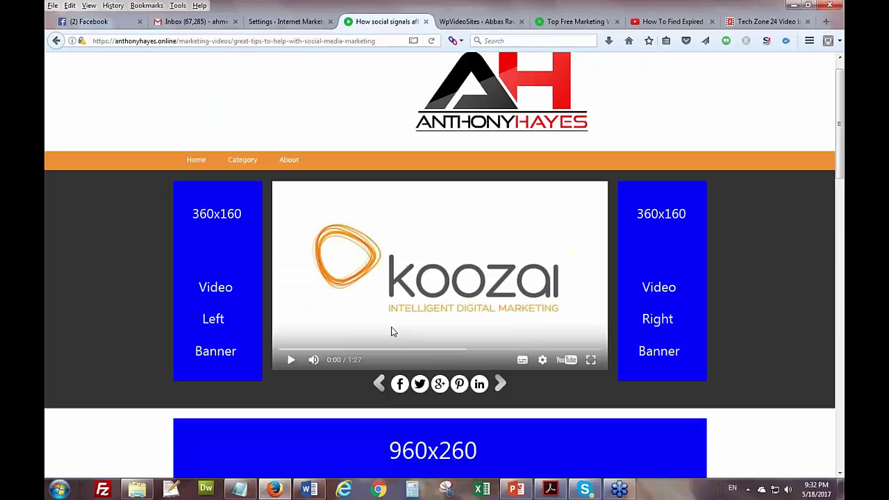
- View the next post, "Are pages from social media sites ranked differently?", check its article and main-site backlink, and pause its video
scroll(391, 332, up, 1)
click(501, 408)
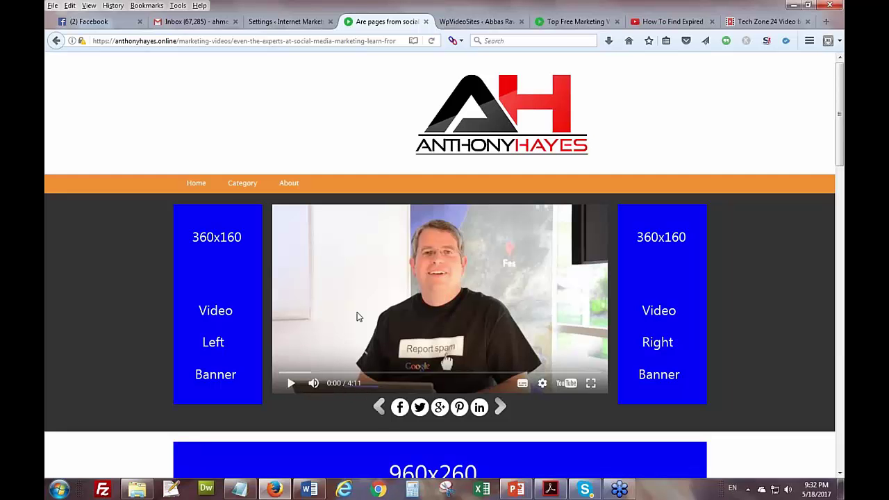
scroll(360, 317, down, 1)
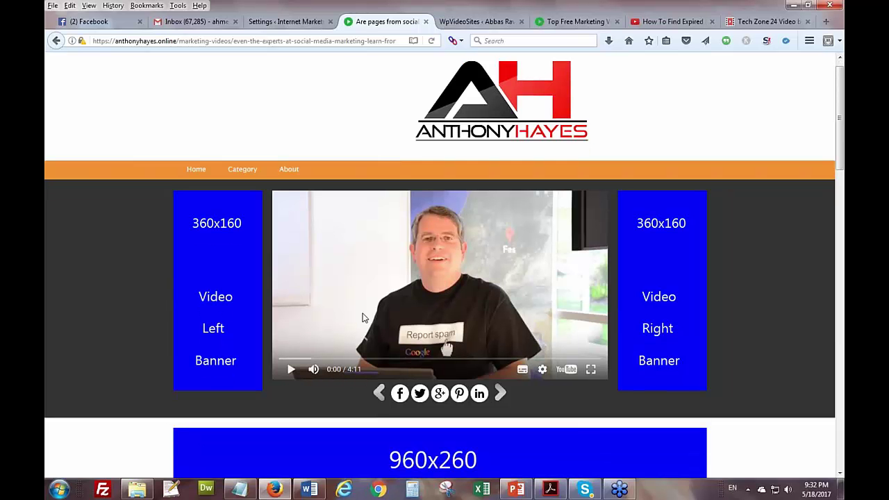
scroll(362, 318, down, 10)
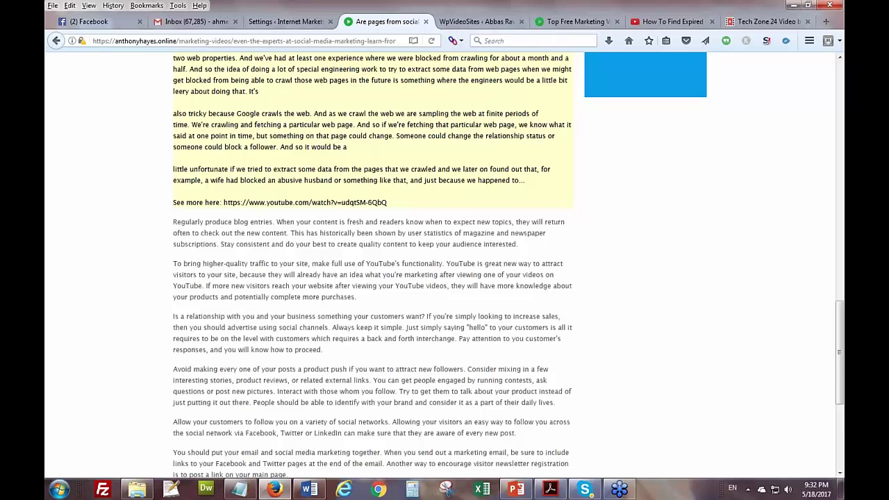
scroll(347, 330, down, 5)
click(334, 327)
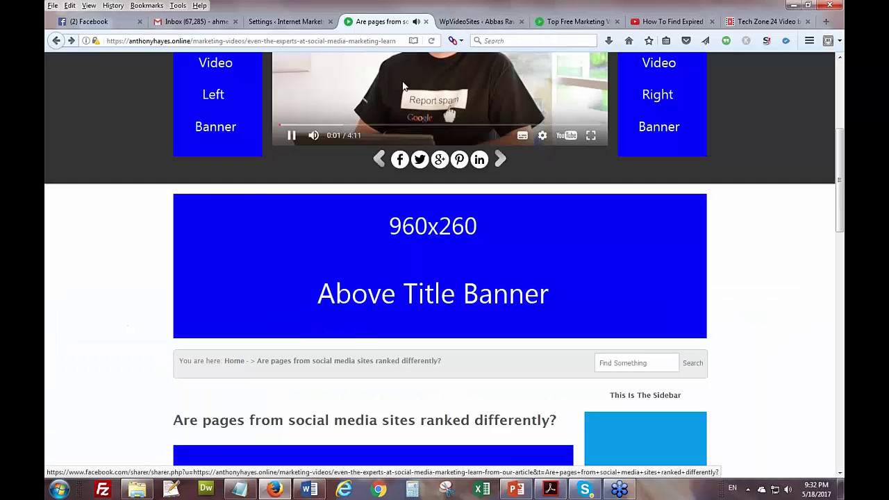
click(402, 86)
- Return to the WordPress admin and open the post "4 Automated (Hands Free) Social Signal Strategies For Rankings & Traffic" for editing
click(270, 23)
mouse_move(94, 136)
click(155, 133)
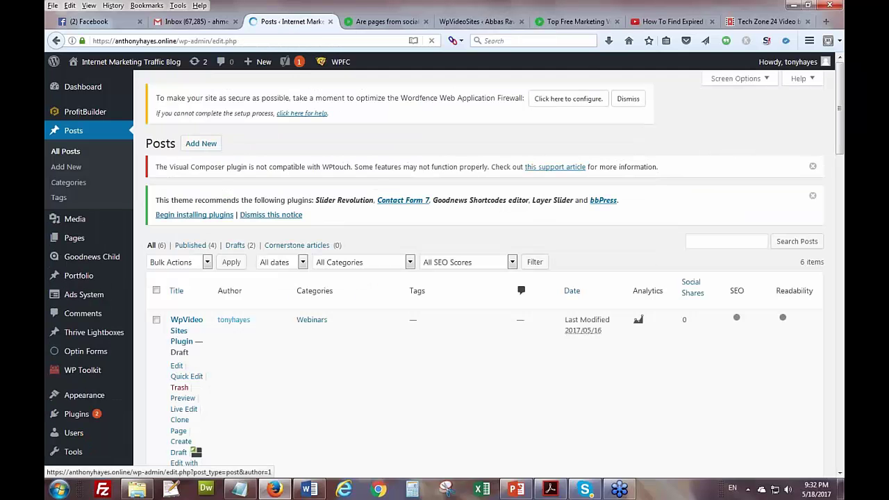
scroll(233, 319, down, 6)
click(186, 179)
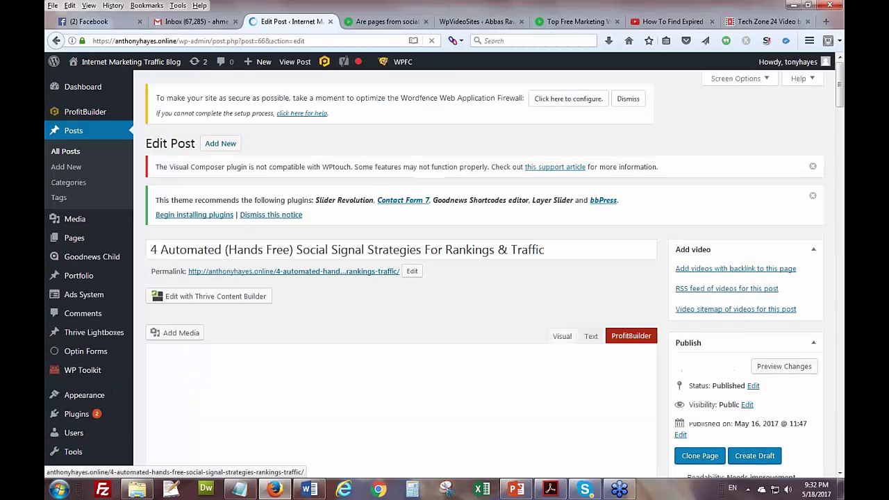
- Open the option to add videos with a backlink to this page in a new browser tab and switch to it
right_click(677, 269)
click(694, 280)
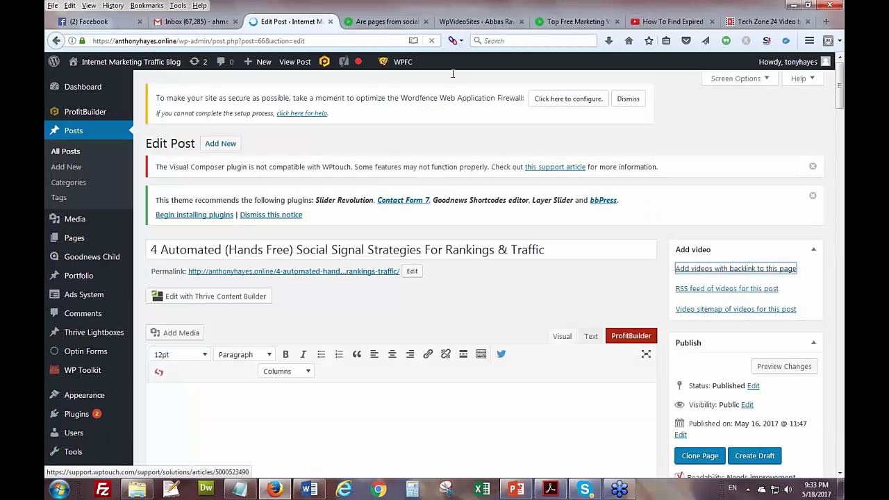
click(347, 21)
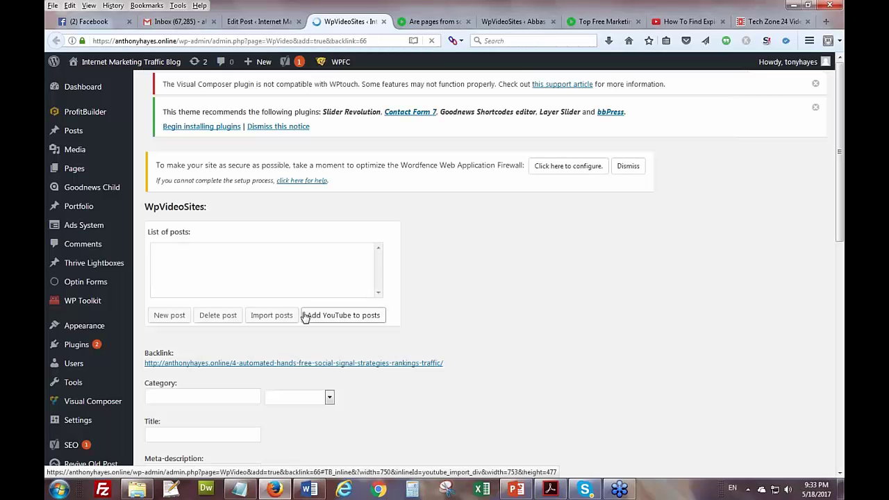
click(304, 316)
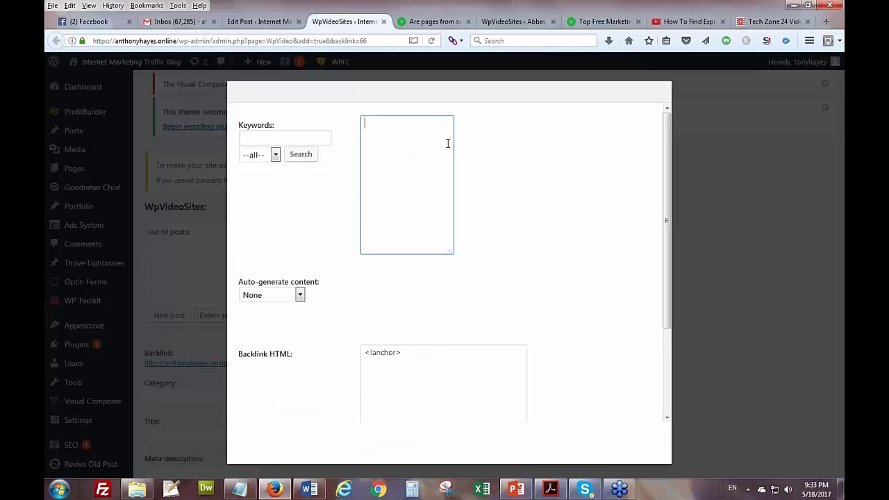
click(276, 155)
click(268, 217)
click(206, 292)
- Copy the displayed backlink URL and import it as two entries into the WpVideoSites list of posts
drag(448, 363, 147, 369)
key(ctrl+c)
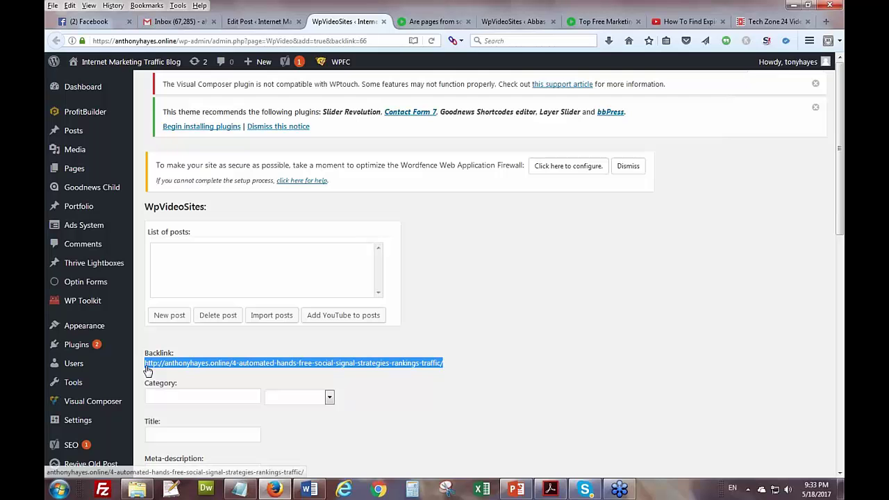
click(281, 314)
key(ctrl+v)
key(ctrl+v)
scroll(274, 373, down, 2)
click(262, 443)
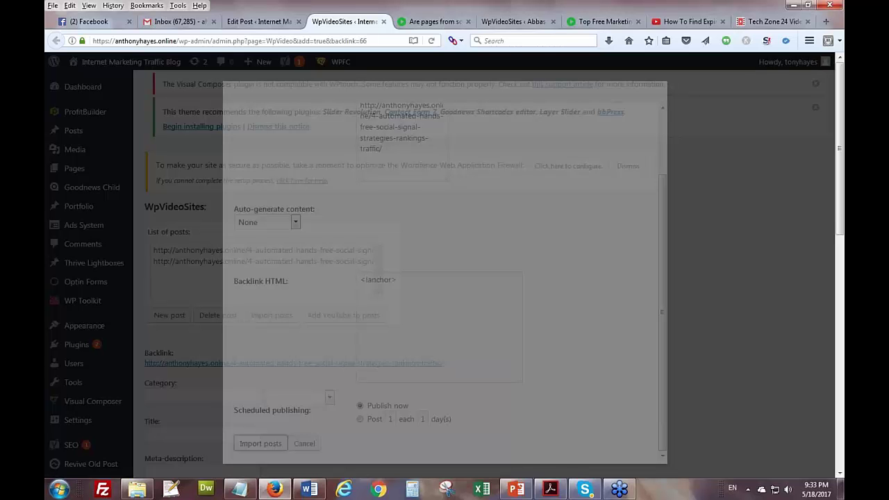
- Look over the category, title, meta-description and content fields of the imported entry on the WpVideoSites page
scroll(389, 259, down, 1)
scroll(389, 259, down, 4)
scroll(388, 259, up, 1)
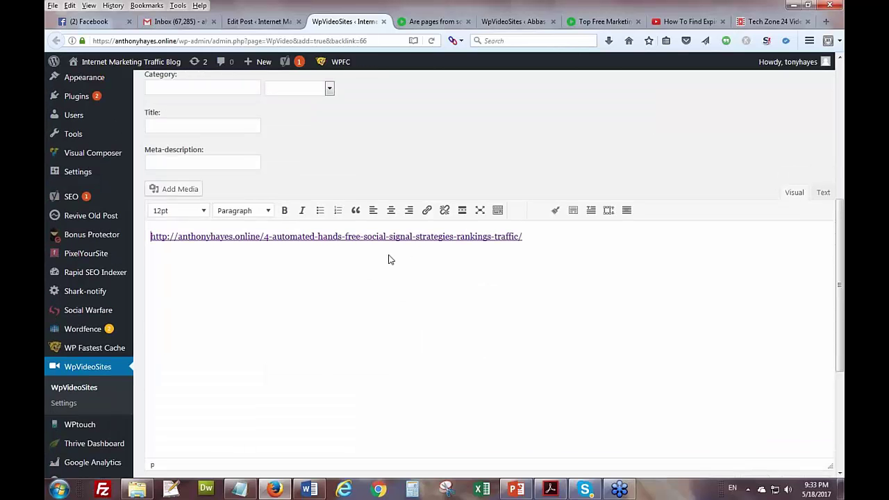
scroll(389, 259, up, 4)
- From the article's edit page, open the RSS feed and the video sitemap of videos for this post in new tabs and look through them
click(275, 23)
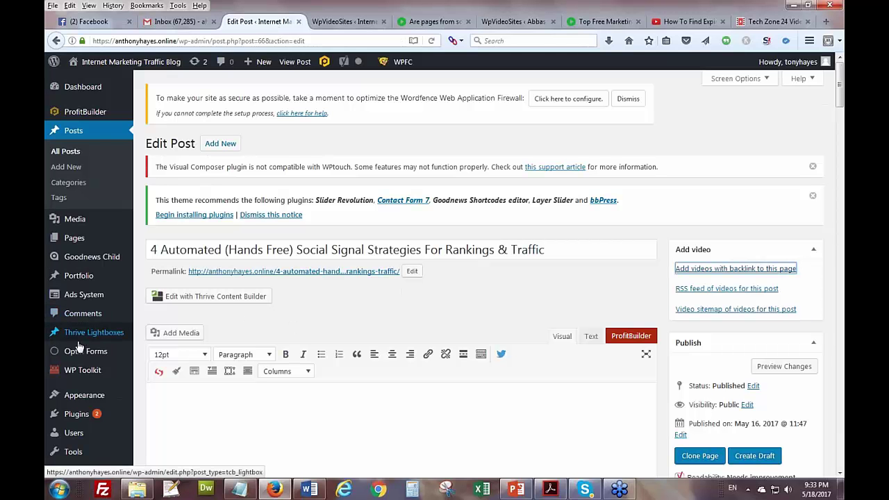
scroll(98, 375, down, 5)
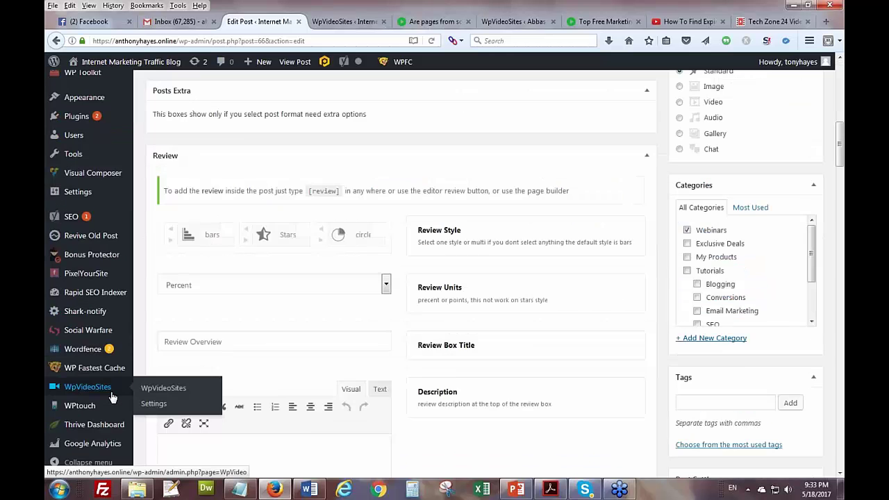
scroll(111, 397, up, 10)
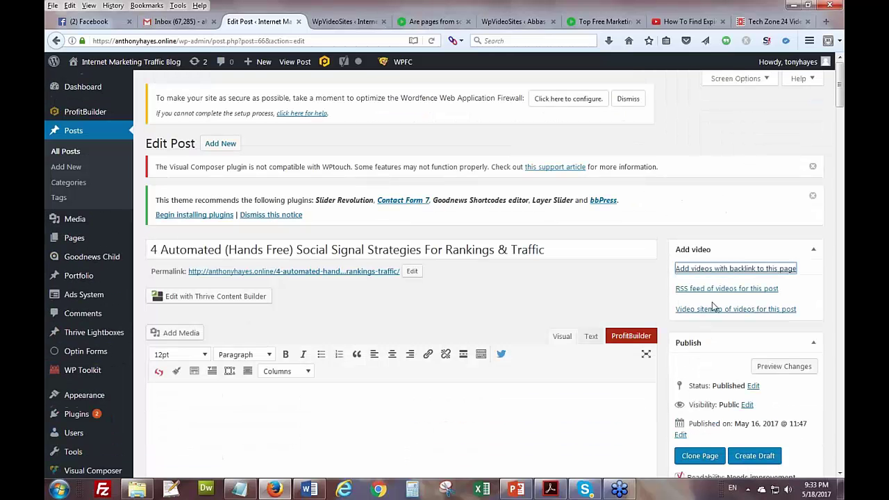
right_click(707, 291)
click(729, 304)
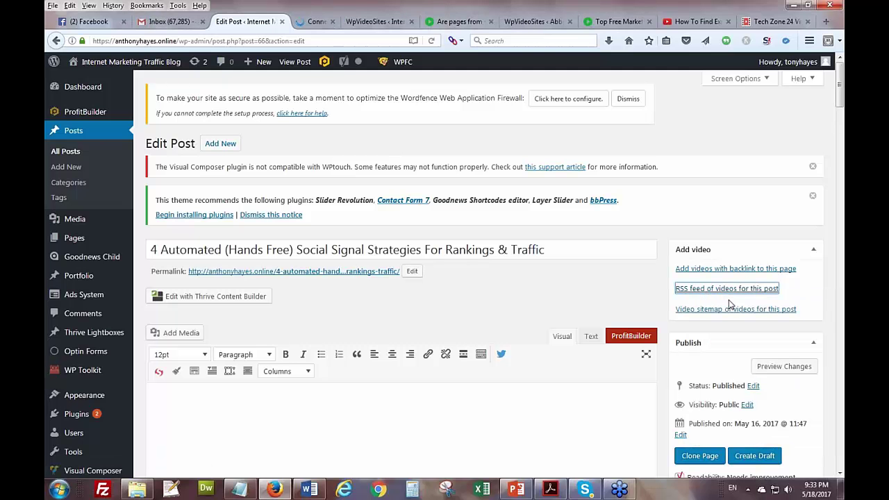
click(317, 26)
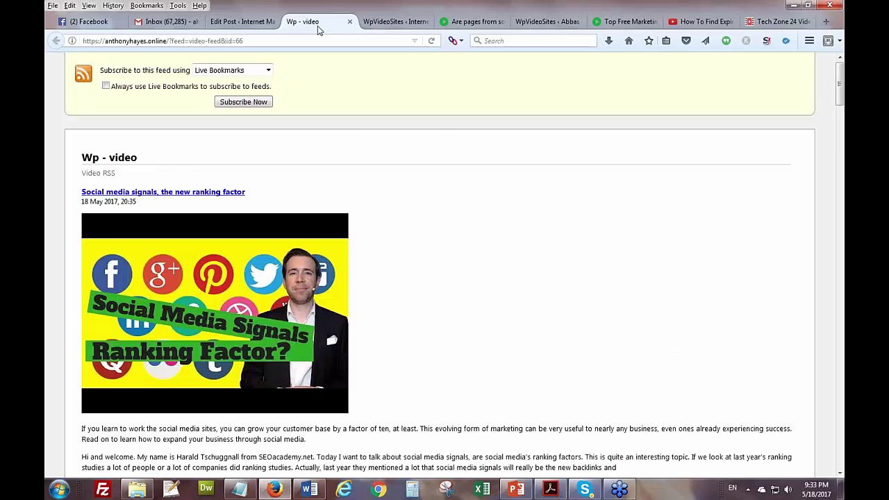
scroll(338, 265, down, 10)
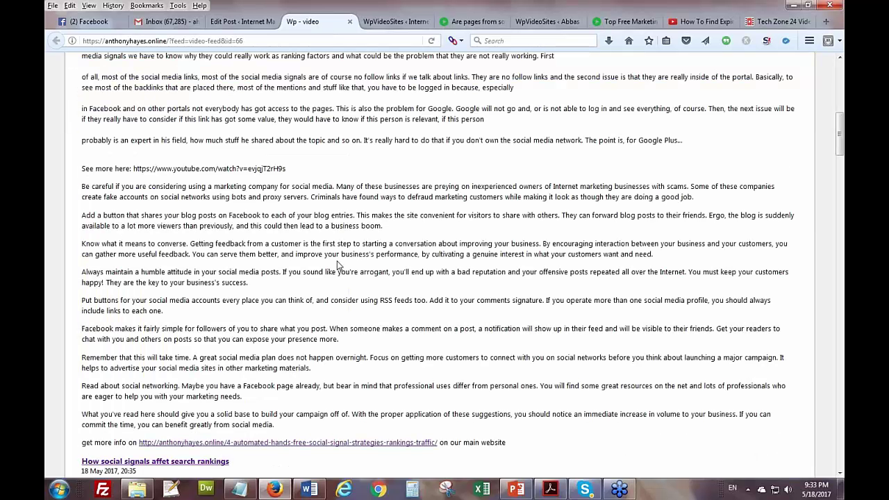
scroll(338, 266, down, 15)
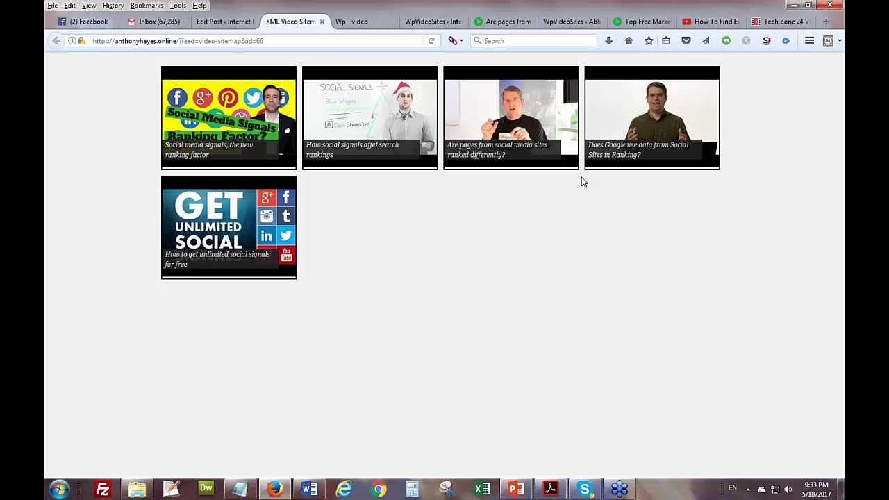
- Return to the article's edit page, highlight part of its title, and clear the selection
click(220, 27)
click(160, 249)
drag(161, 249, 304, 252)
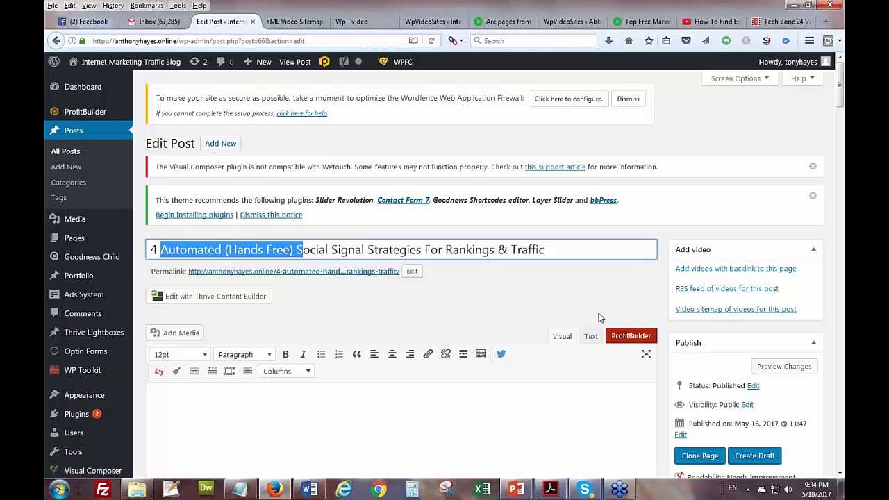
click(308, 318)
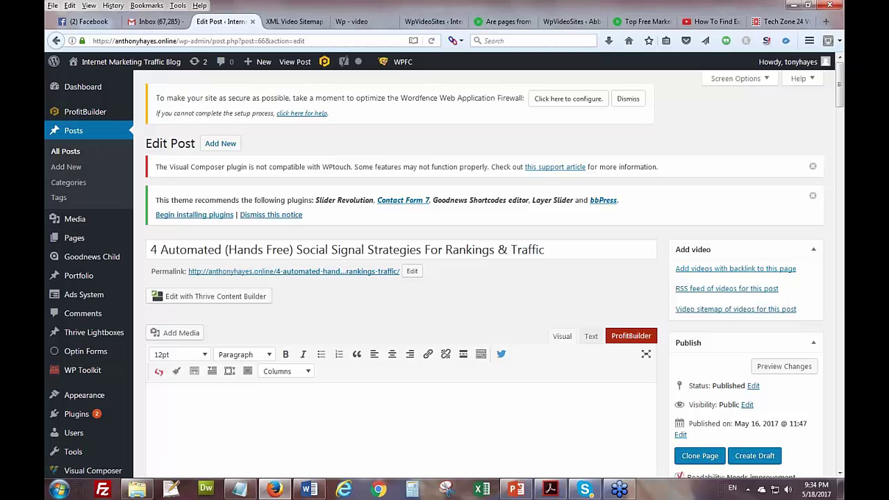
- Open the WpVideoSites post list, view the Internal Links category's video sitemap in a new tab, and close it
mouse_move(56, 249)
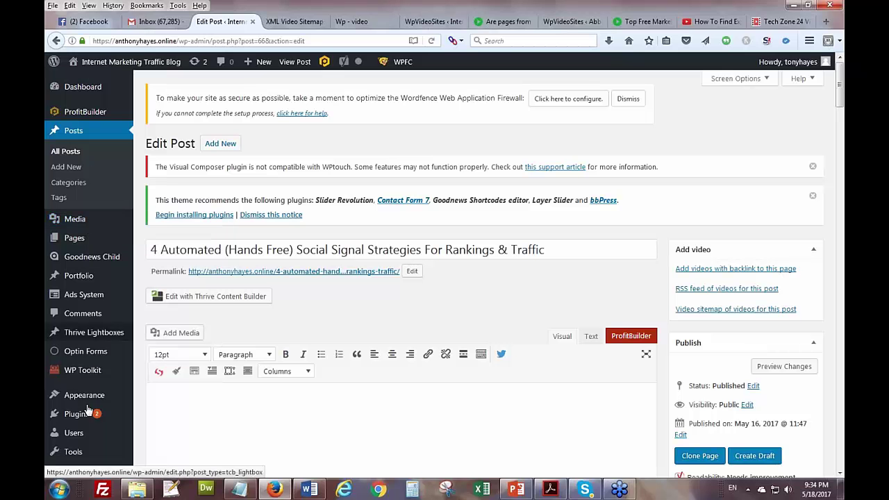
scroll(88, 420, down, 1)
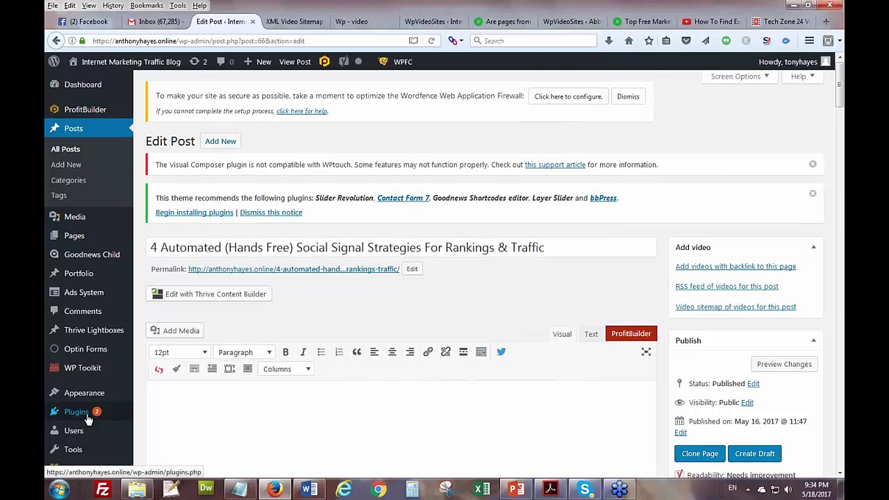
scroll(88, 420, down, 5)
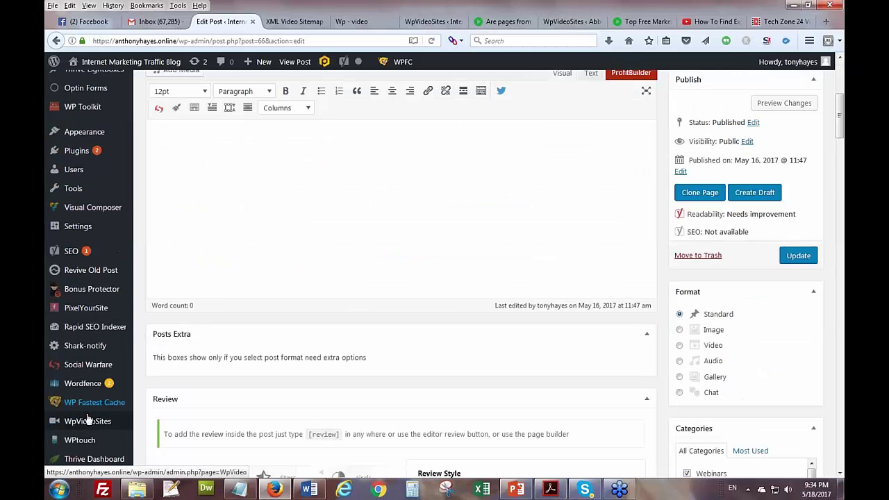
click(87, 419)
scroll(87, 419, down, 3)
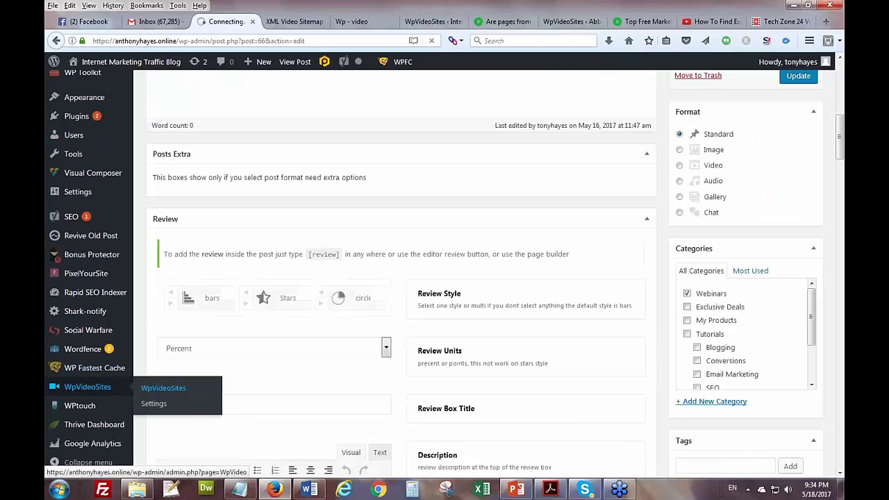
click(687, 317)
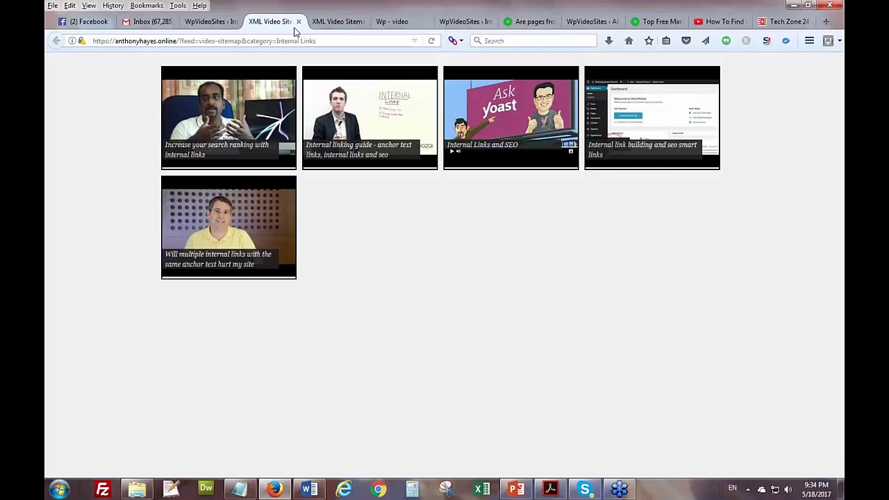
click(299, 22)
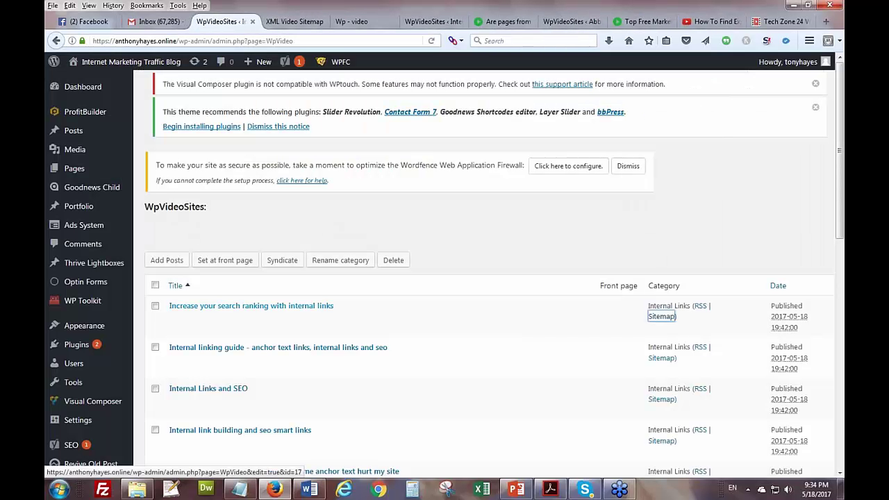
- Look through the WpVideoSites post list, checking each video's category with its RSS and Sitemap links
scroll(486, 278, down, 1)
scroll(486, 278, down, 3)
scroll(350, 387, down, 2)
scroll(351, 388, down, 6)
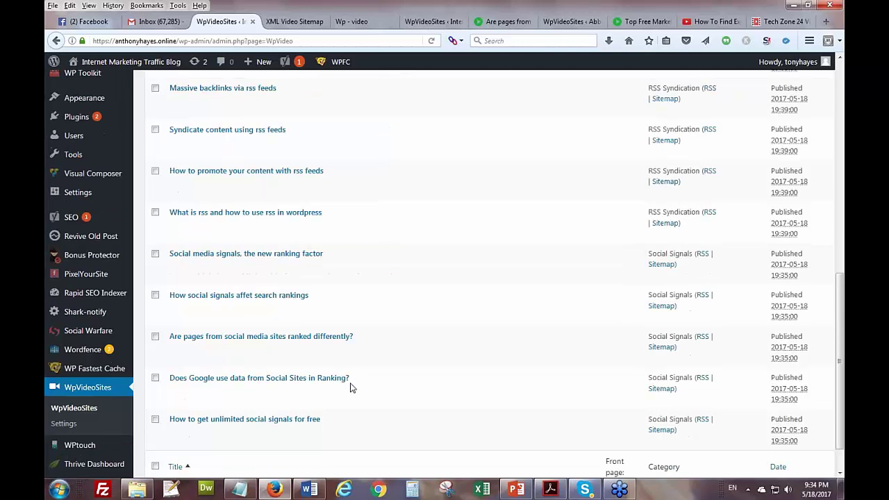
scroll(351, 387, up, 10)
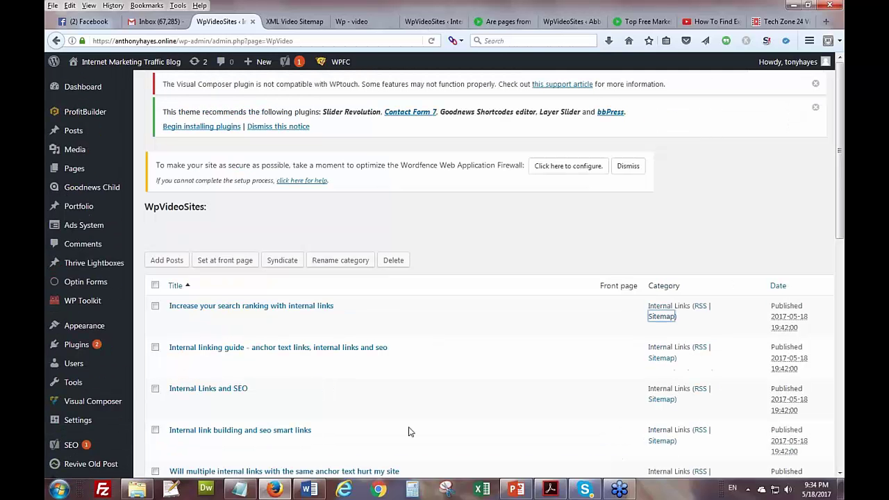
click(431, 349)
mouse_move(87, 421)
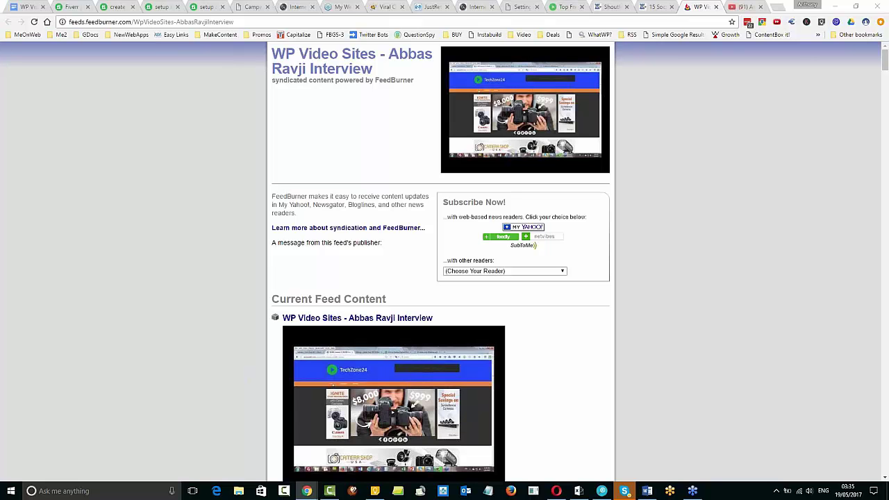
- Examine the video entries in the WP Video Sites interview's FeedBurner feed and return to its beginning
scroll(758, 222, down, 1)
scroll(758, 222, down, 1)
scroll(757, 219, up, 1)
scroll(587, 196, down, 3)
scroll(586, 196, down, 6)
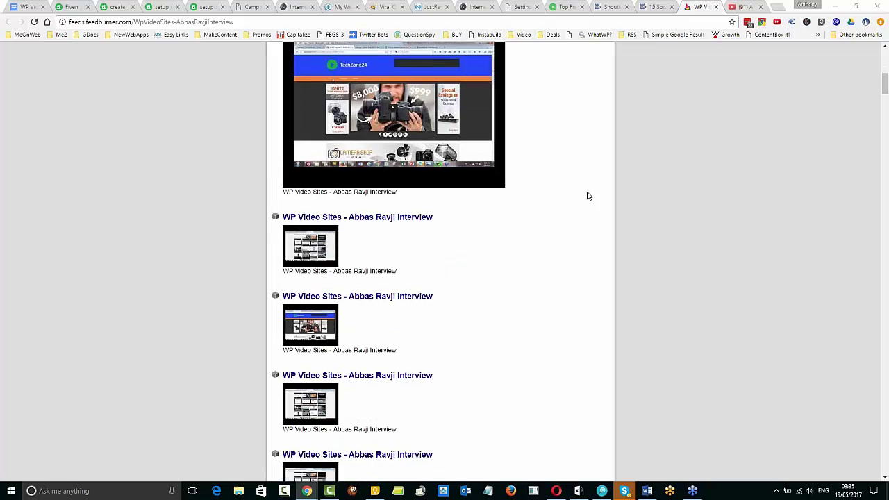
scroll(316, 149, down, 5)
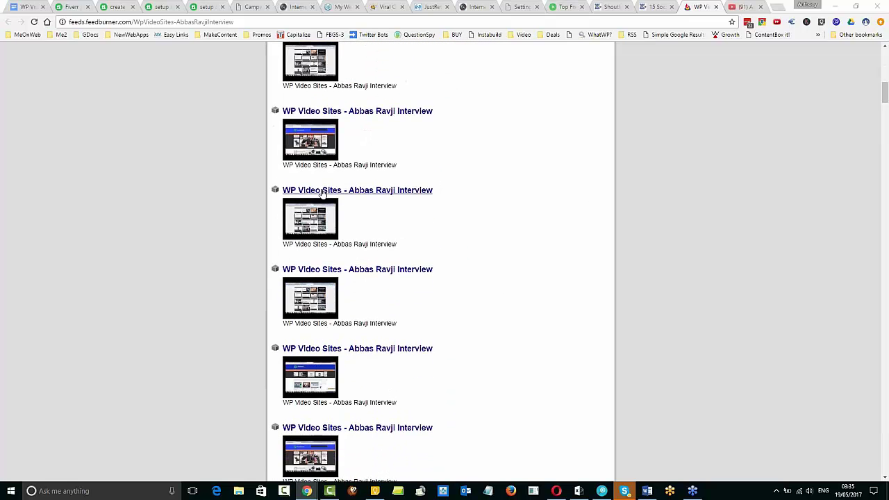
scroll(323, 191, down, 5)
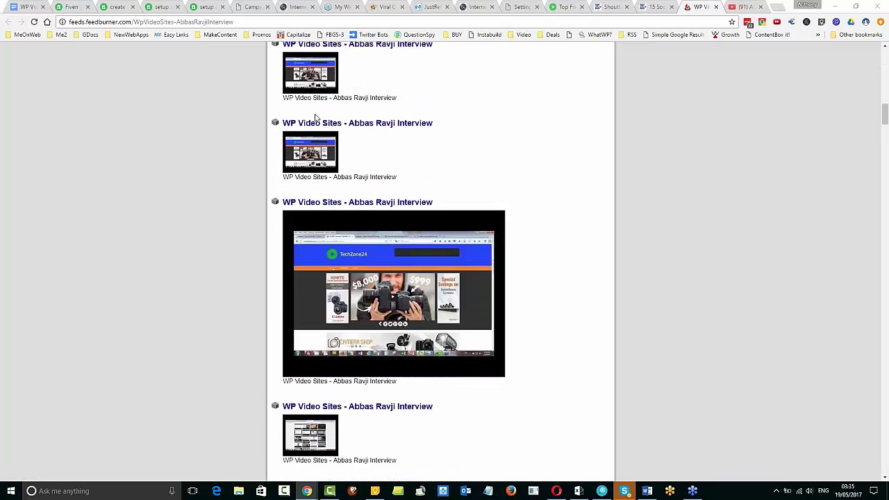
scroll(317, 166, down, 3)
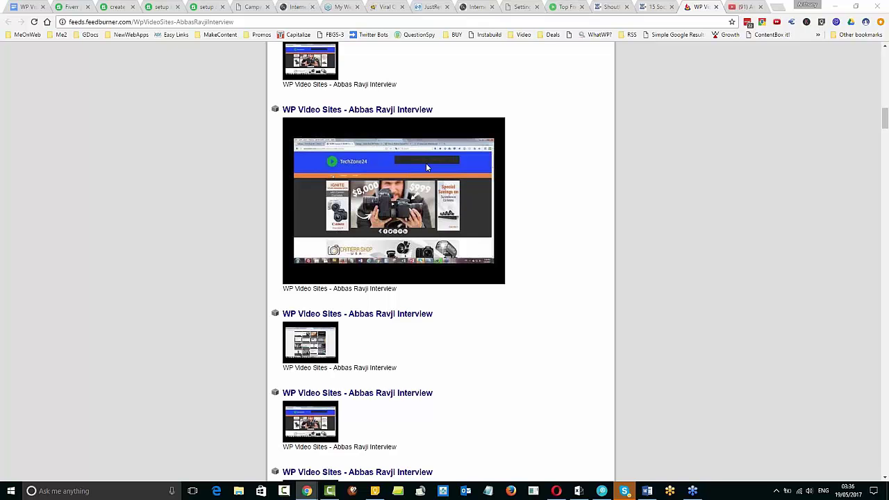
scroll(486, 194, up, 3)
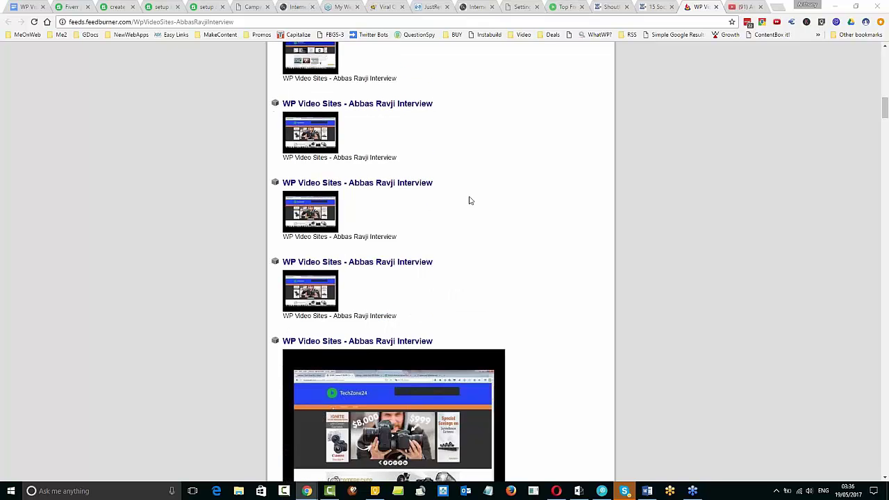
scroll(514, 194, down, 10)
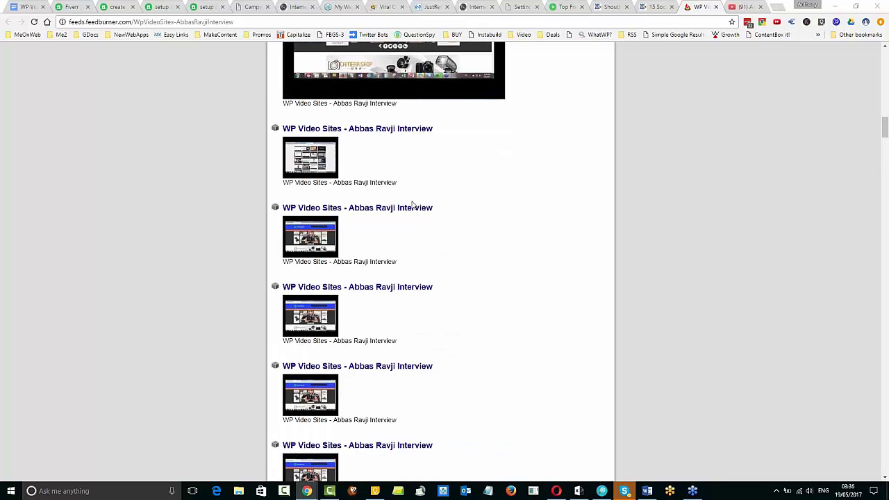
scroll(507, 254, down, 8)
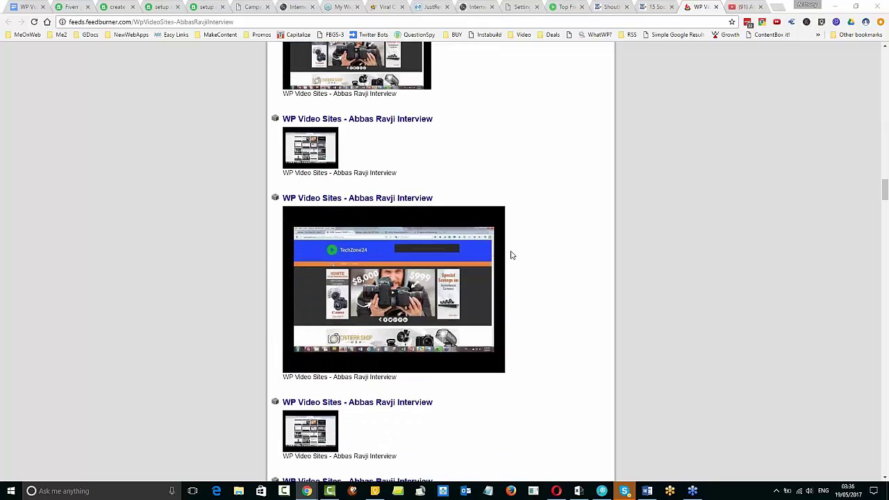
scroll(525, 266, down, 5)
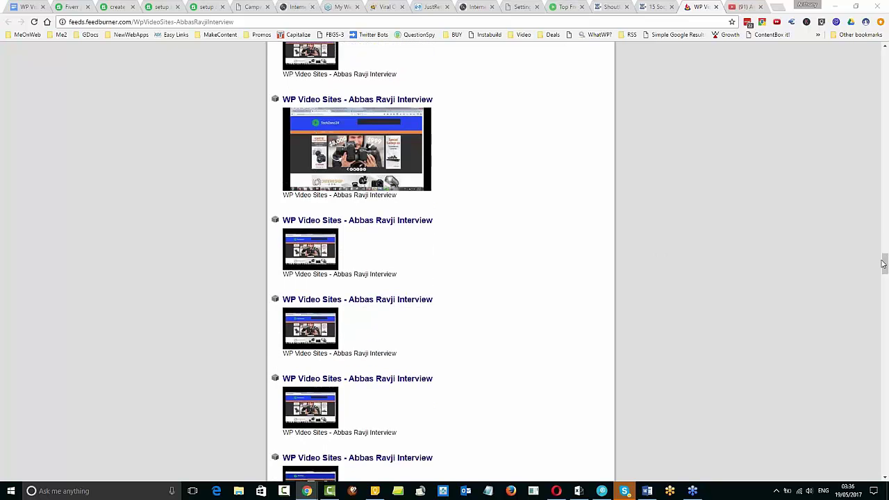
drag(885, 254, 885, 66)
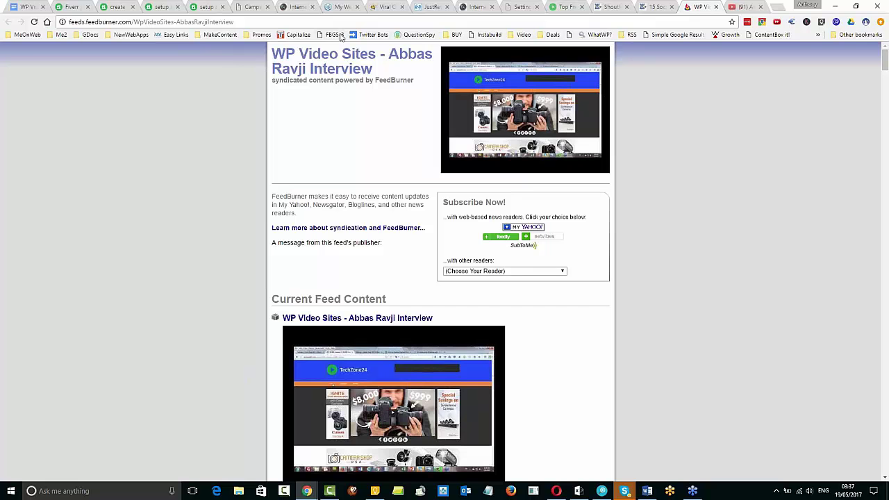
- Look through the list of active plugins in the WordPress admin
scroll(556, 285, down, 5)
scroll(550, 301, down, 4)
scroll(549, 301, up, 12)
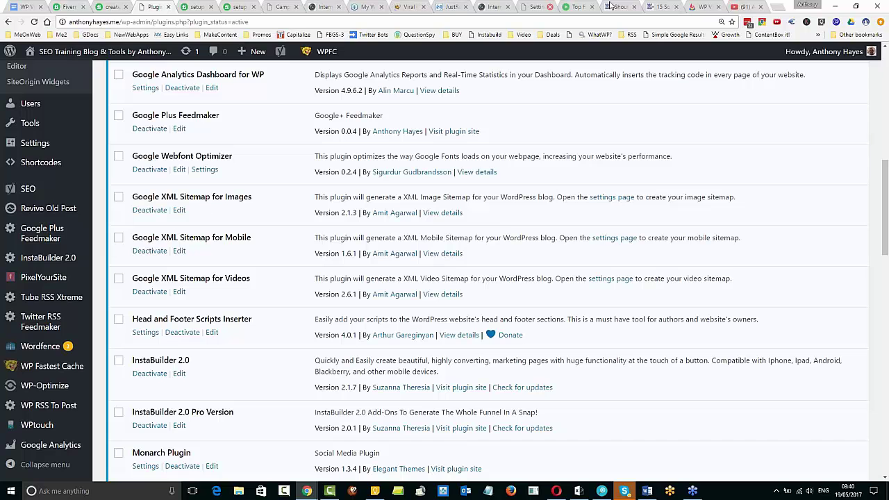
- Go back to the WP Video Sites interview's FeedBurner feed and look through its current feed content again
click(697, 8)
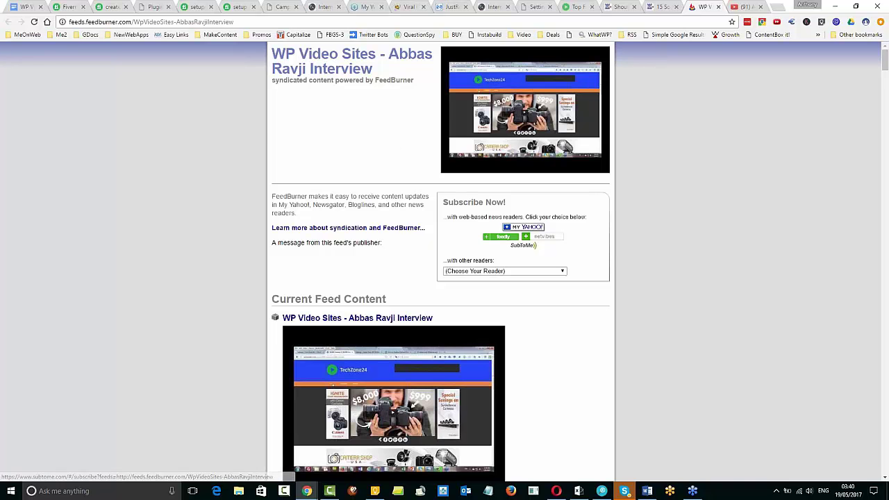
scroll(477, 314, down, 9)
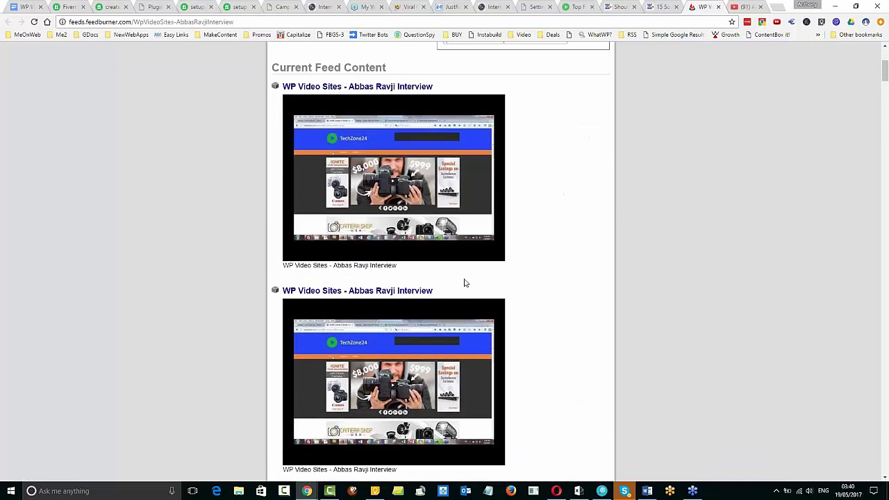
scroll(480, 317, up, 10)
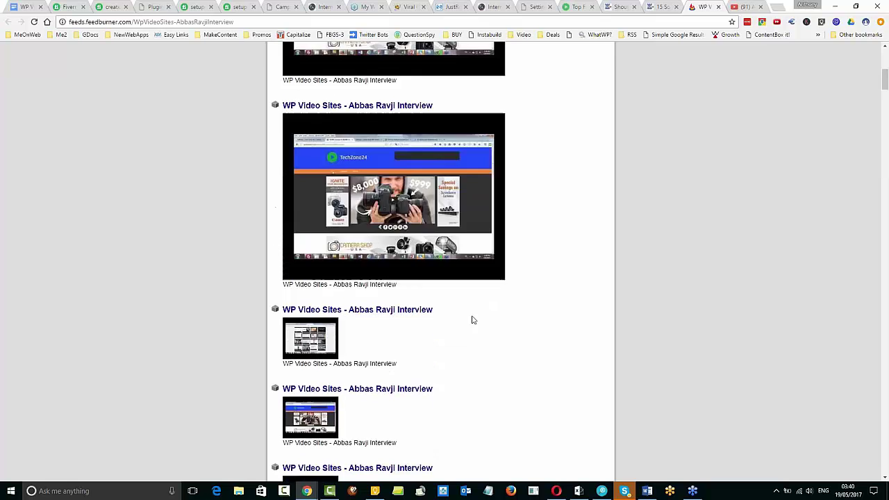
scroll(538, 338, down, 2)
scroll(539, 338, down, 3)
scroll(539, 337, up, 5)
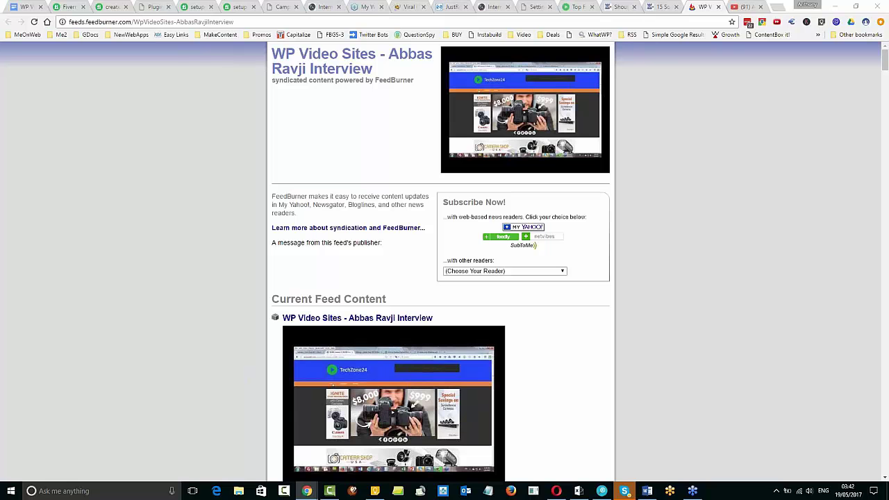
- Switch to the Tube RSS Xtreme page and place the cursor in its Video URL field
drag(811, 7, 294, 9)
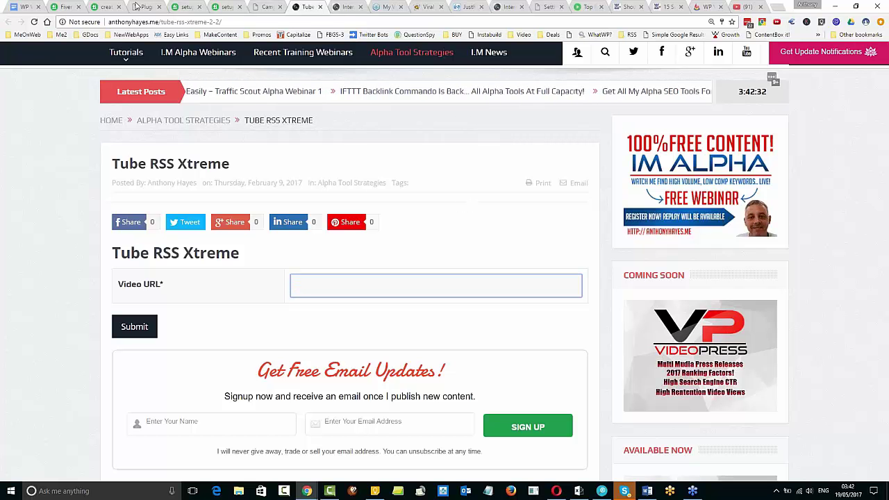
click(308, 281)
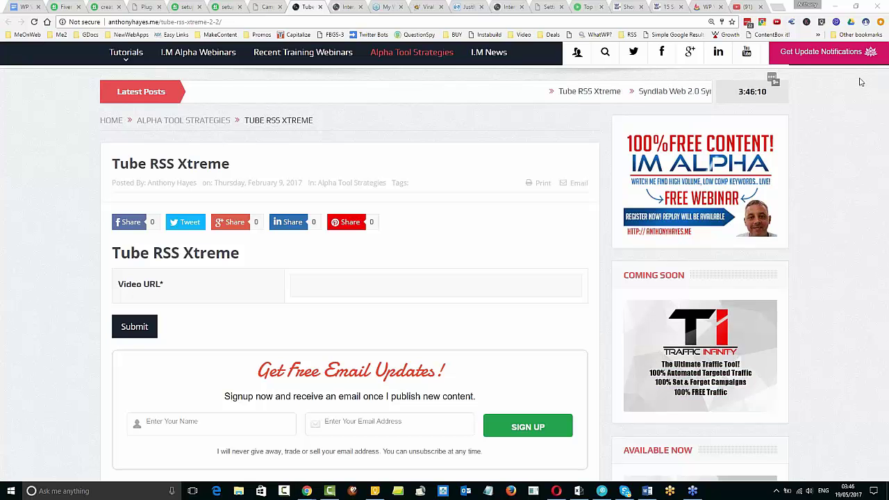
- Check the computer's available network connections and return to the Video URL field on the Tube RSS Xtreme page
click(451, 265)
click(451, 285)
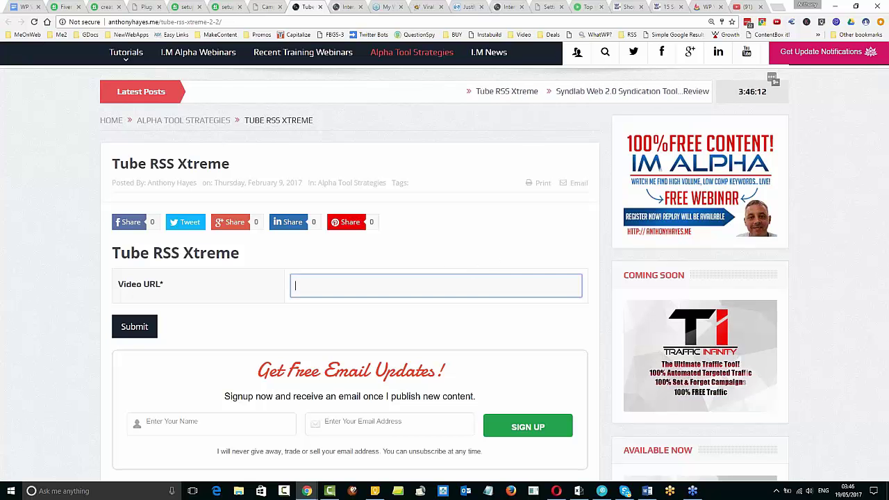
key(alt+Tab)
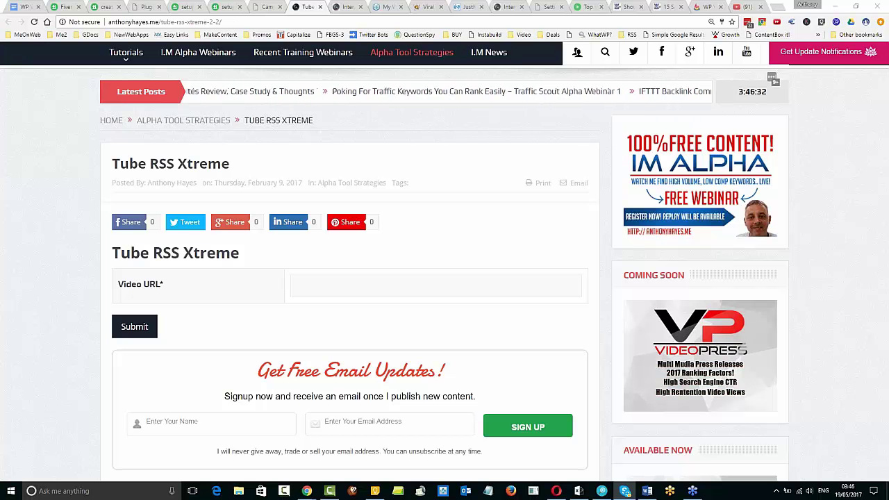
click(798, 491)
click(605, 469)
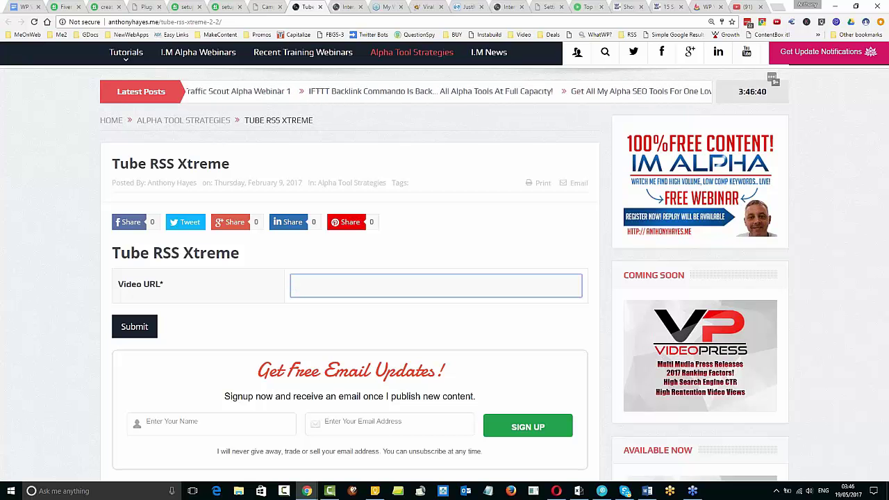
click(800, 493)
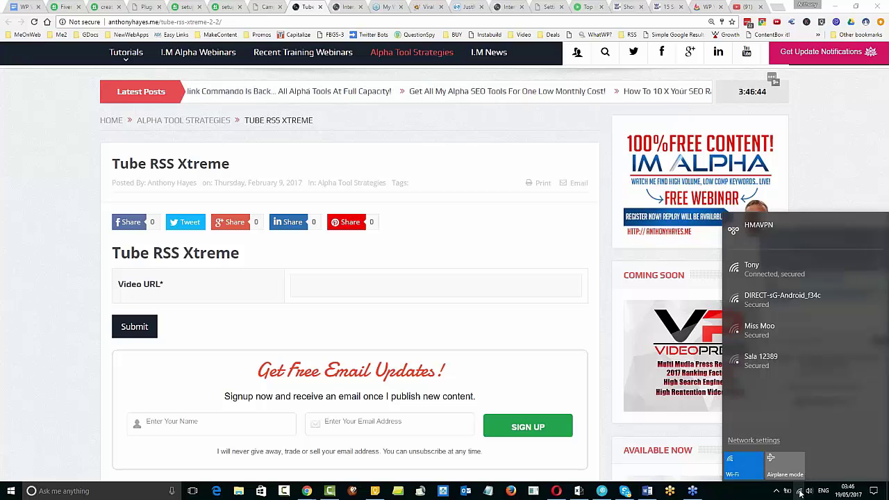
click(800, 493)
click(295, 285)
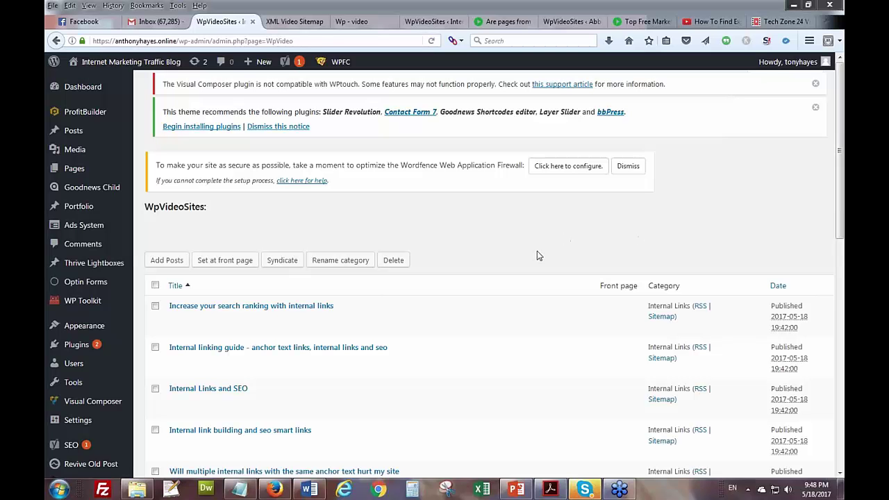
- Switch to PowerPoint's slide 3 and point out the four interlinked post boxes under the category one after another
click(517, 491)
click(107, 237)
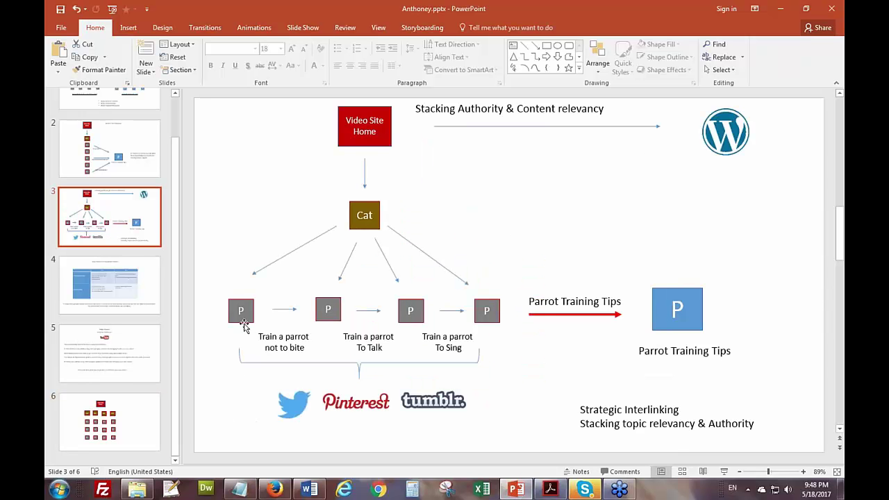
click(250, 319)
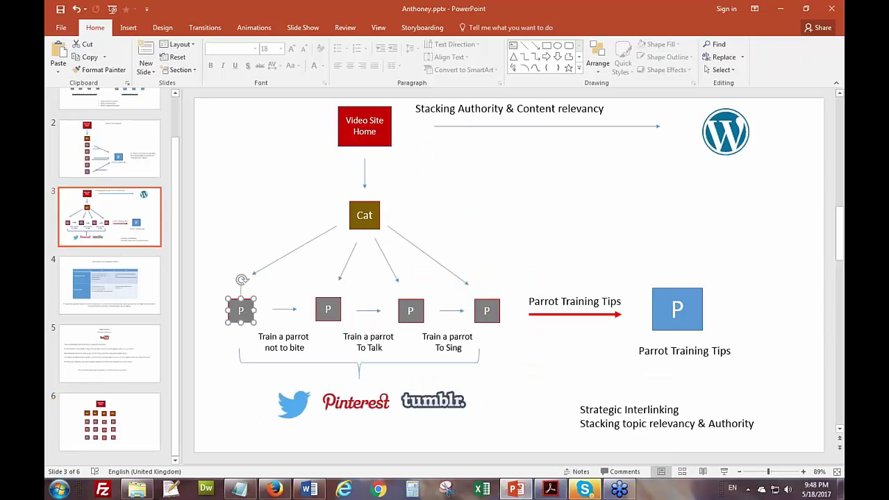
click(328, 311)
click(410, 313)
click(488, 318)
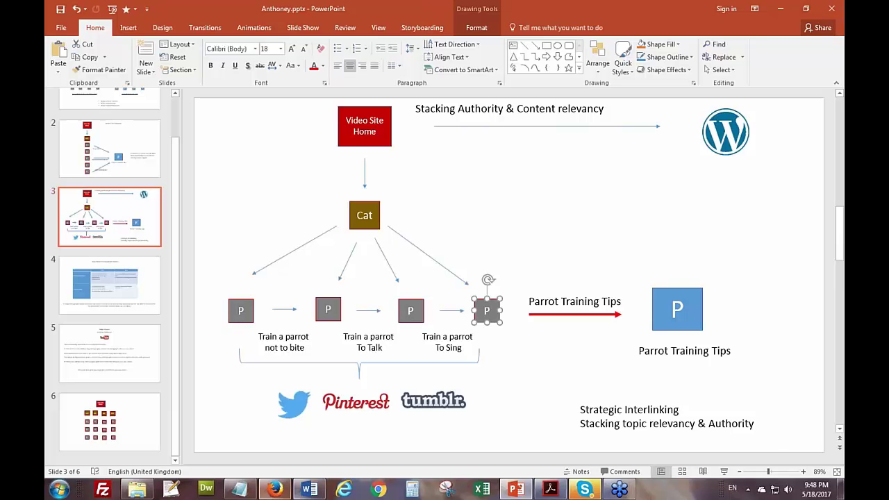
- Switch back to Firefox, look over the WpVideoSites page and open the WordPress posts list
click(275, 489)
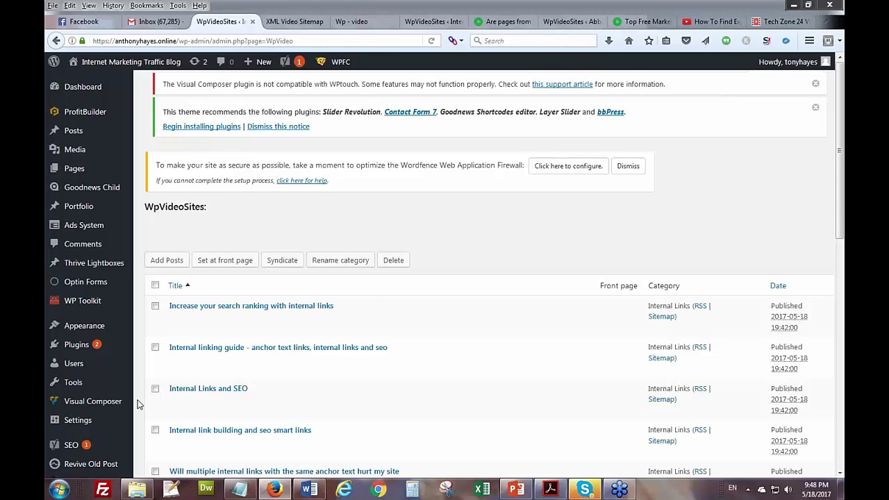
scroll(137, 404, down, 1)
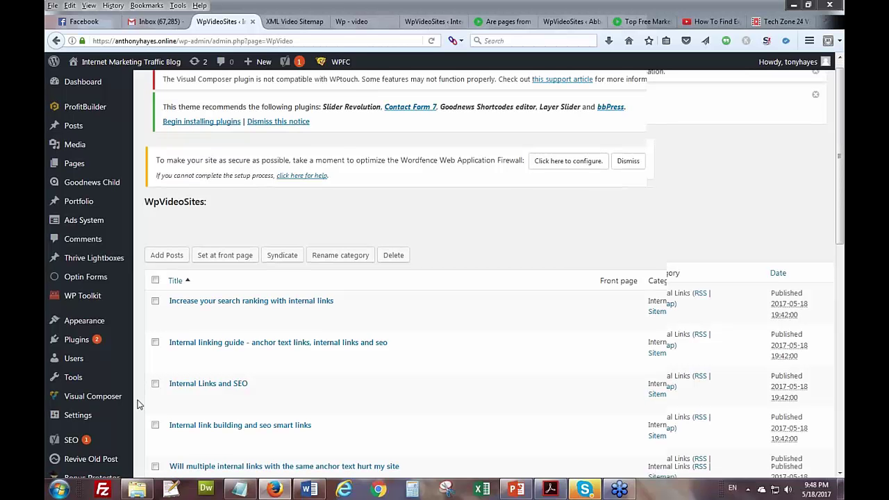
scroll(138, 404, down, 5)
scroll(137, 404, up, 5)
click(153, 132)
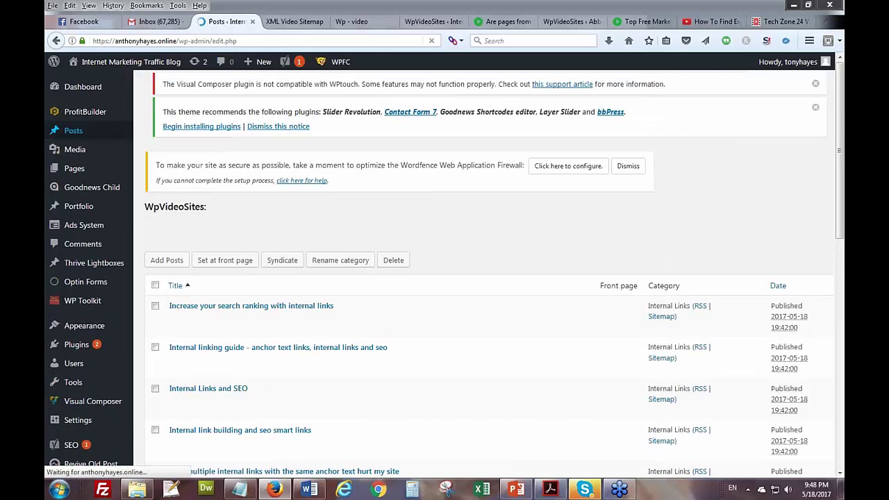
- From the XML video sitemap, open the video about social media signals as a new ranking factor and look through its post
click(294, 21)
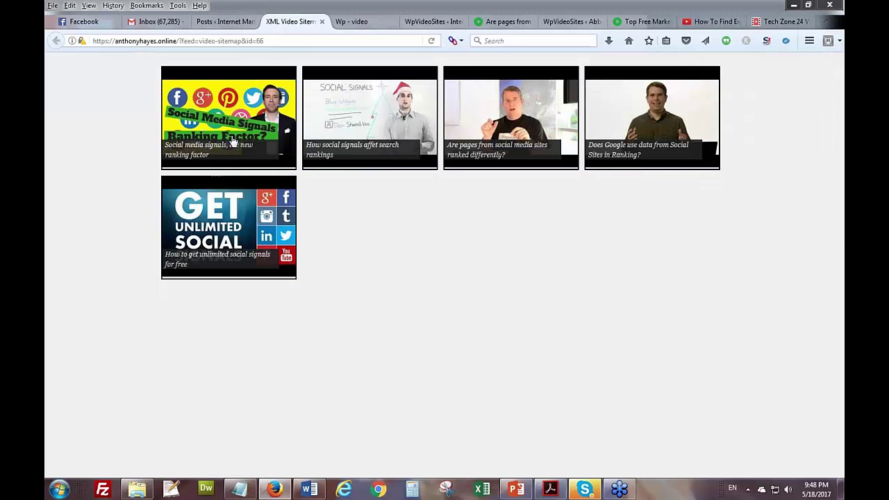
click(233, 142)
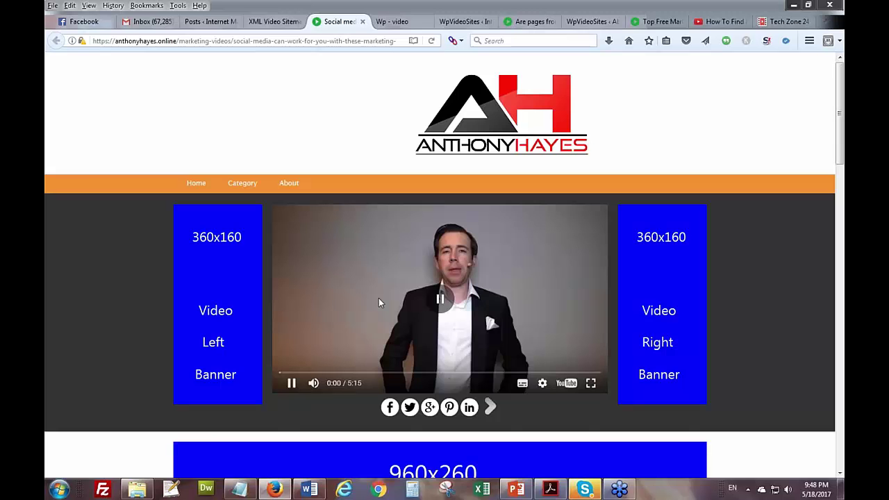
scroll(378, 298, down, 15)
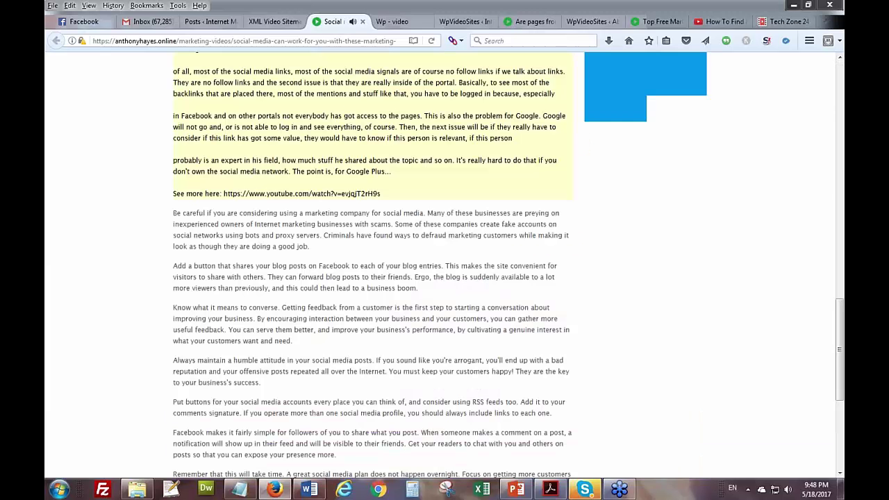
scroll(379, 316, down, 5)
scroll(398, 325, up, 15)
scroll(396, 326, up, 5)
- Move on to the linked video post about how social signals affect search rankings and look over it
click(489, 326)
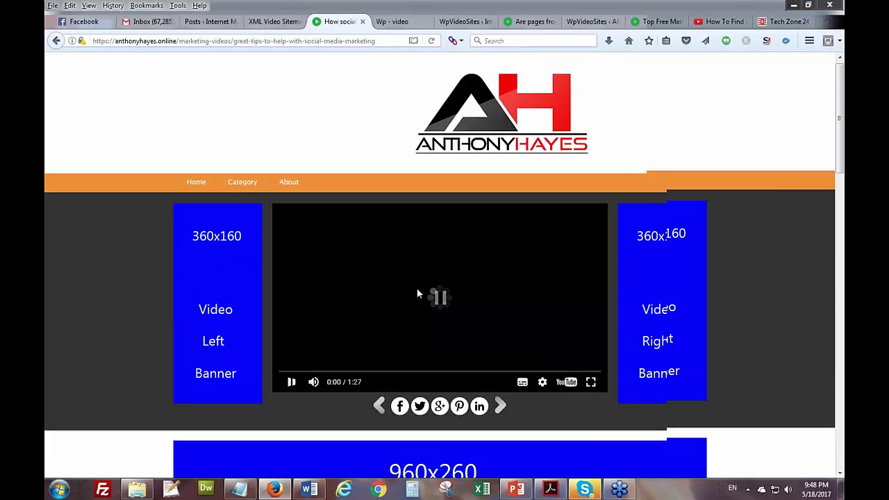
scroll(417, 294, down, 7)
scroll(504, 255, up, 5)
- Follow the link to the post on whether social media pages are ranked differently, read through its article and copy the page address
click(503, 252)
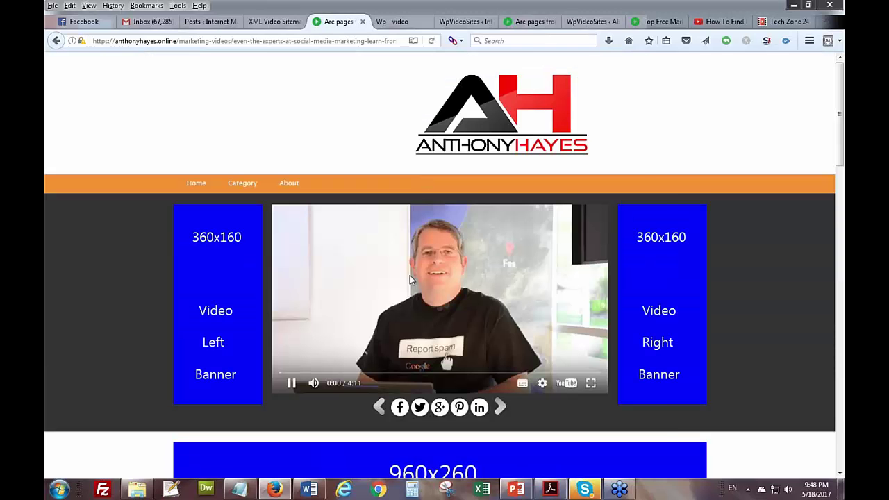
scroll(410, 275, down, 3)
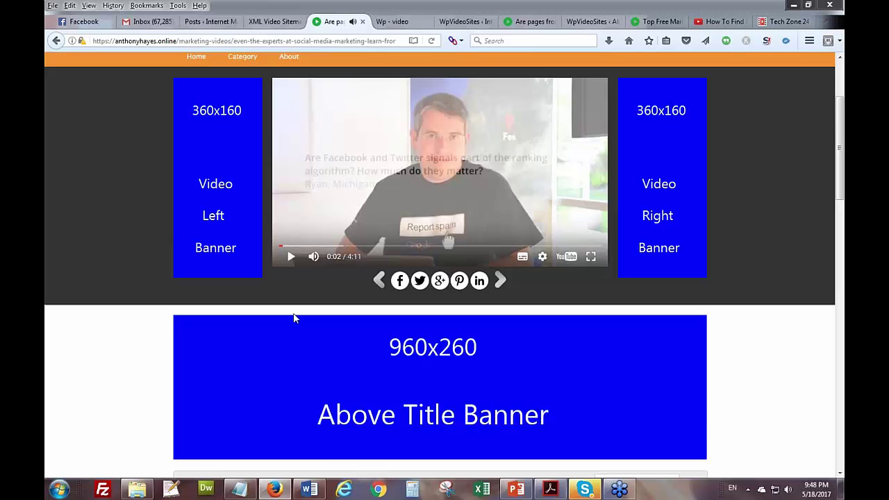
scroll(294, 318, down, 8)
scroll(295, 318, down, 17)
right_click(337, 42)
click(363, 80)
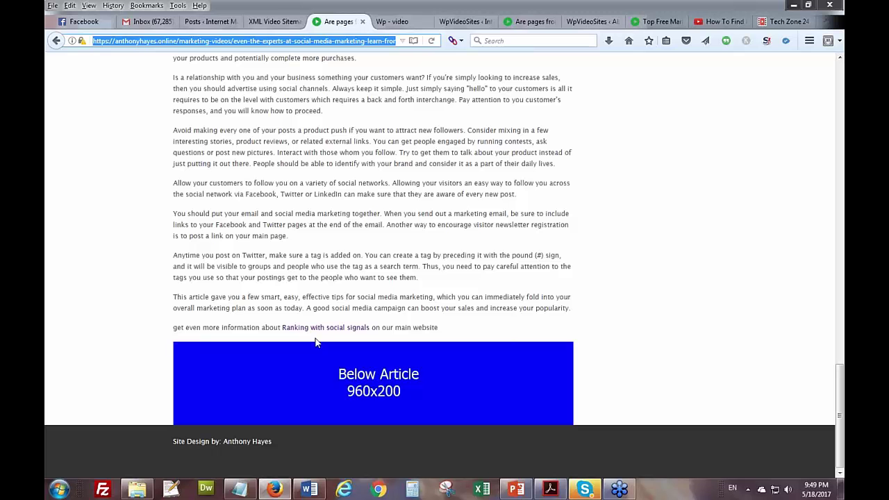
- Point out the Parrot Training Tips link text and target page on the PowerPoint slide, and return to the article in Firefox
click(516, 490)
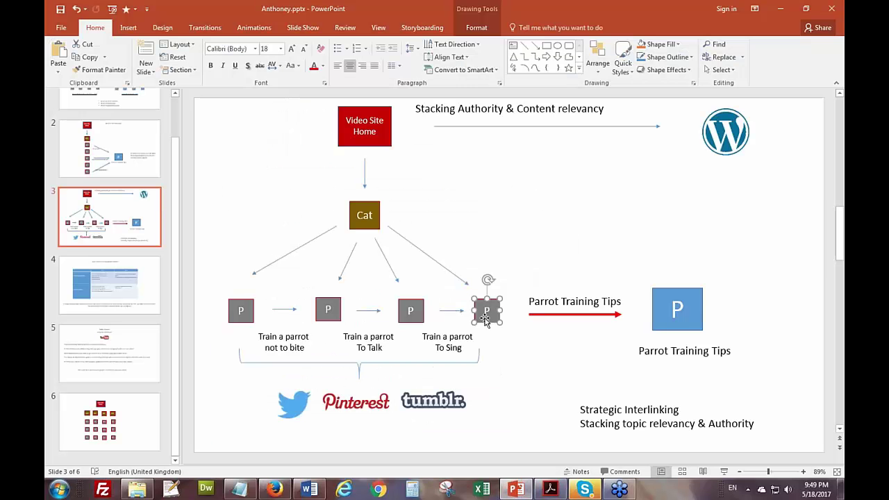
click(540, 303)
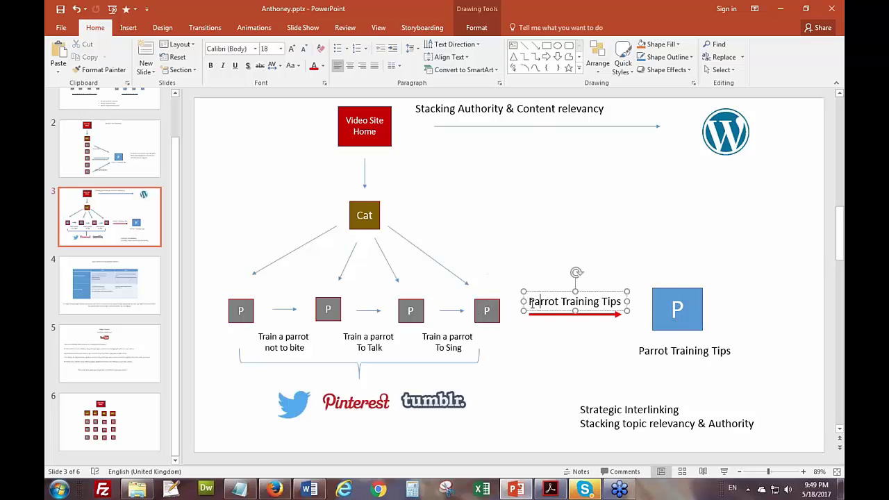
click(658, 311)
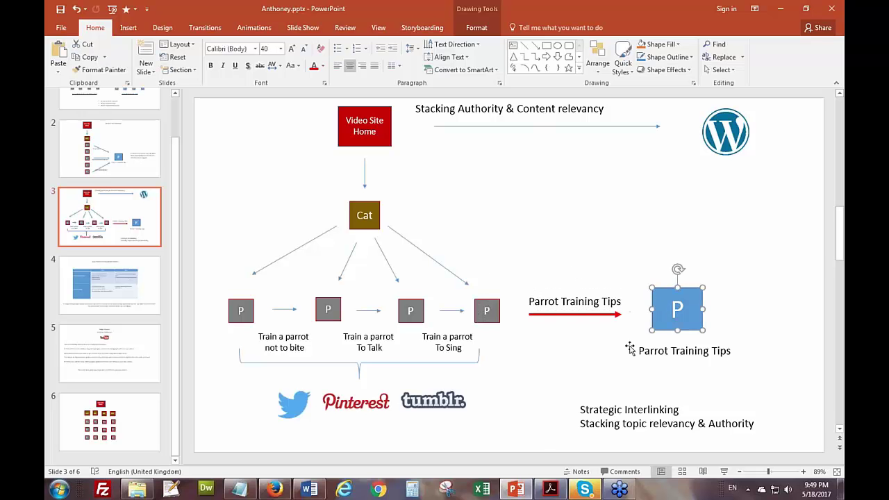
click(286, 491)
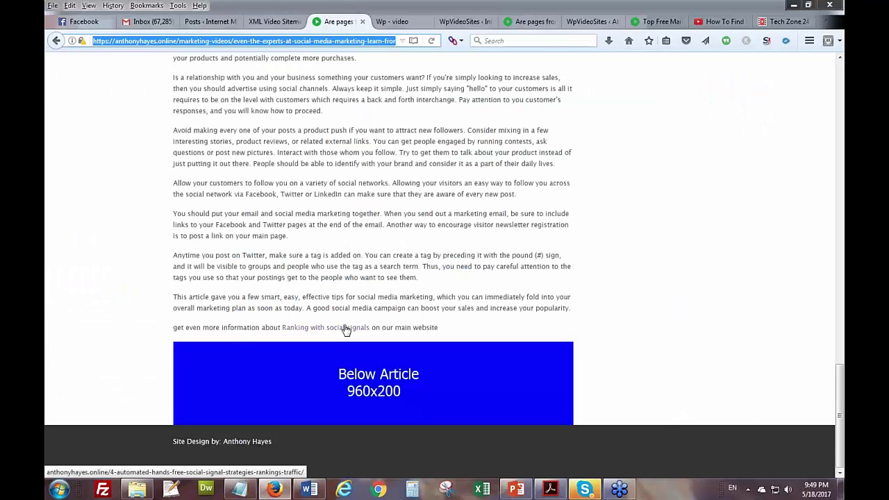
scroll(346, 330, up, 5)
- Open WpVideoSites in the WordPress admin and add 3 new posts
click(209, 21)
scroll(100, 396, down, 3)
click(104, 389)
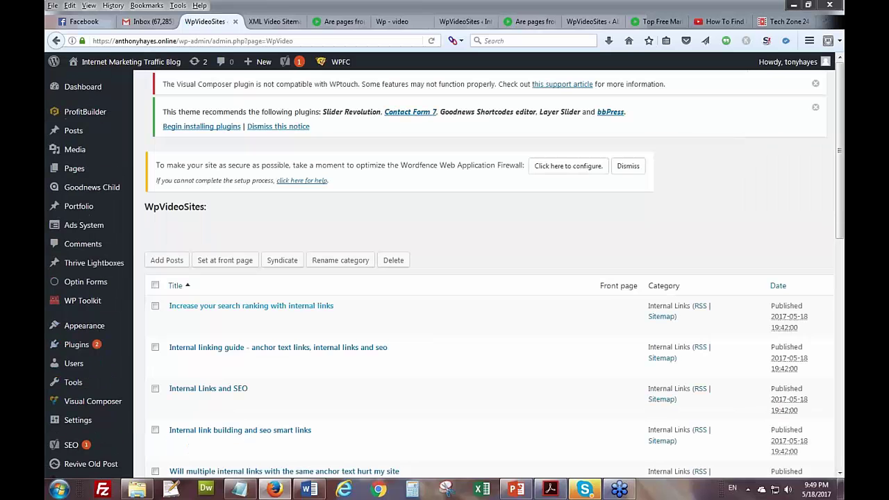
click(169, 259)
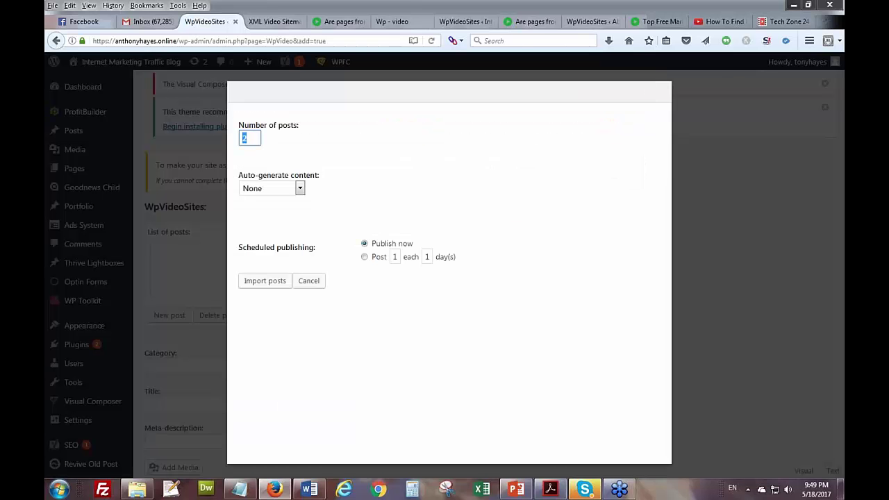
text(3)
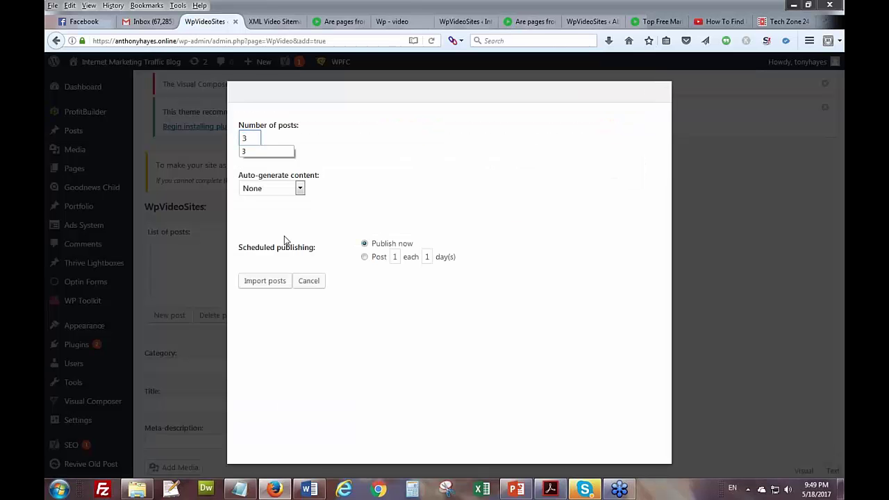
click(264, 280)
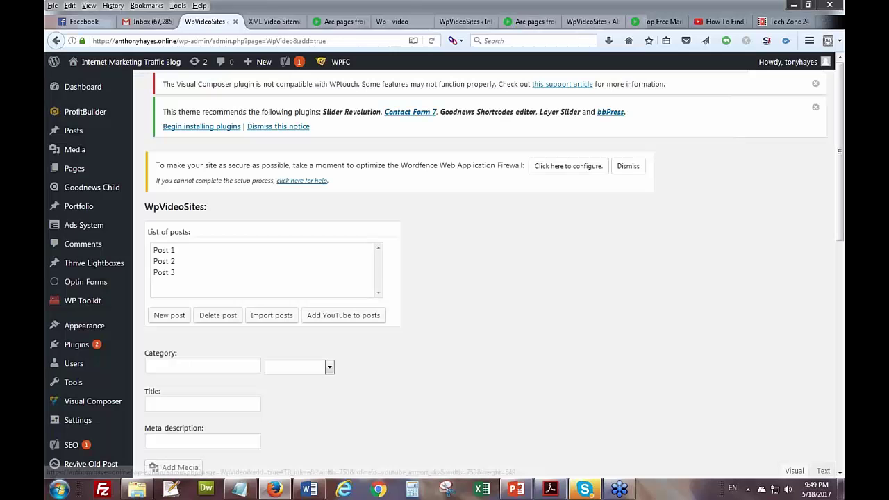
- Open the YouTube video import for the new posts, consult the example article, and enter Social Signals as the search term
click(328, 316)
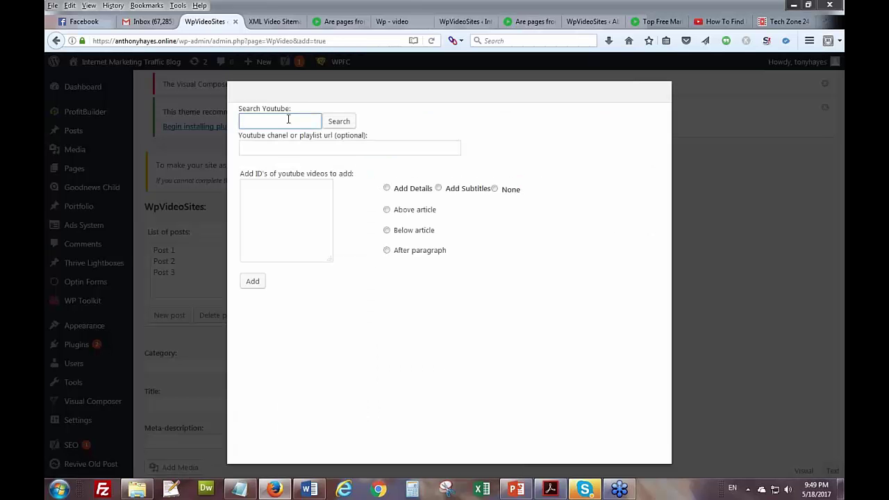
click(337, 22)
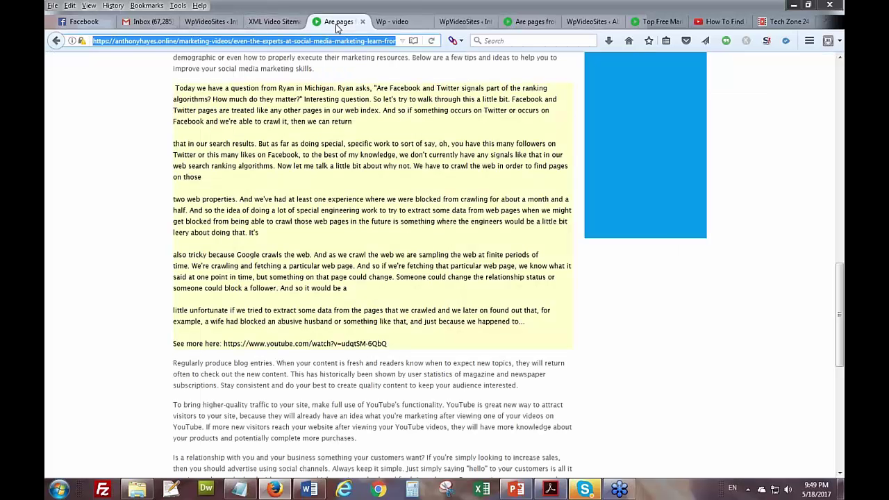
scroll(444, 264, down, 10)
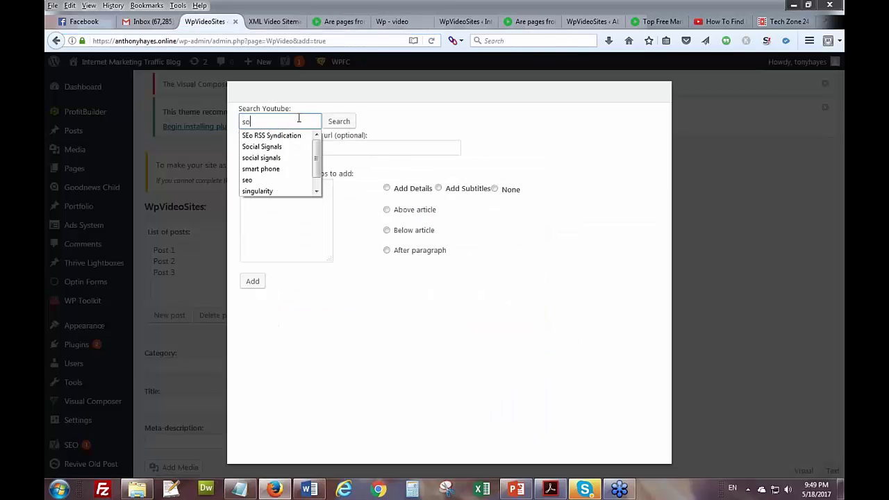
text(ocial)
key(Down)
key(Return)
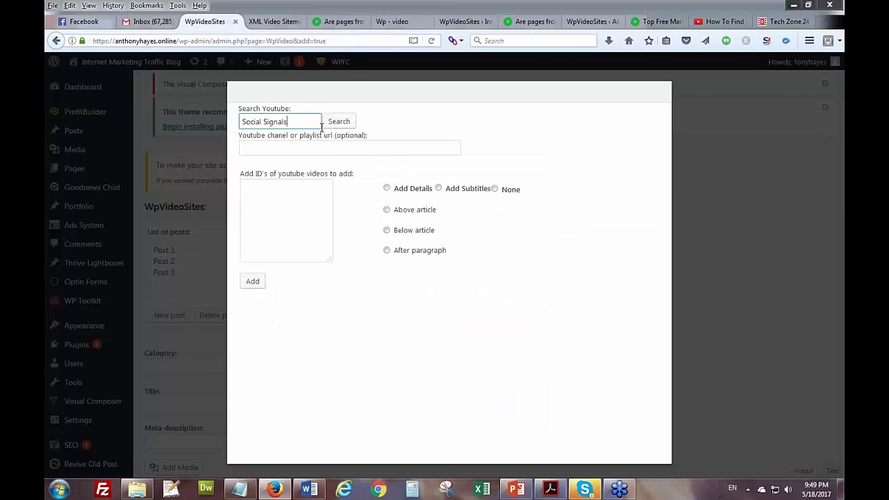
- Choose to add subtitles below the article and run the YouTube search
click(451, 190)
click(387, 230)
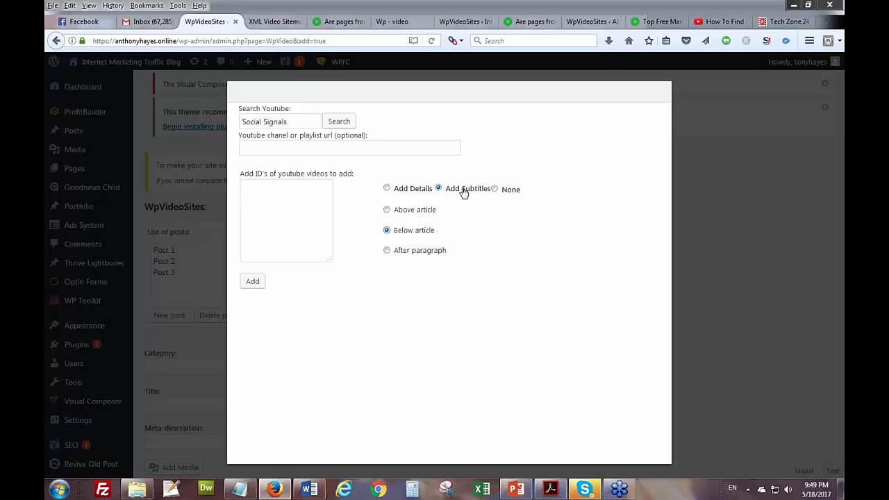
click(339, 122)
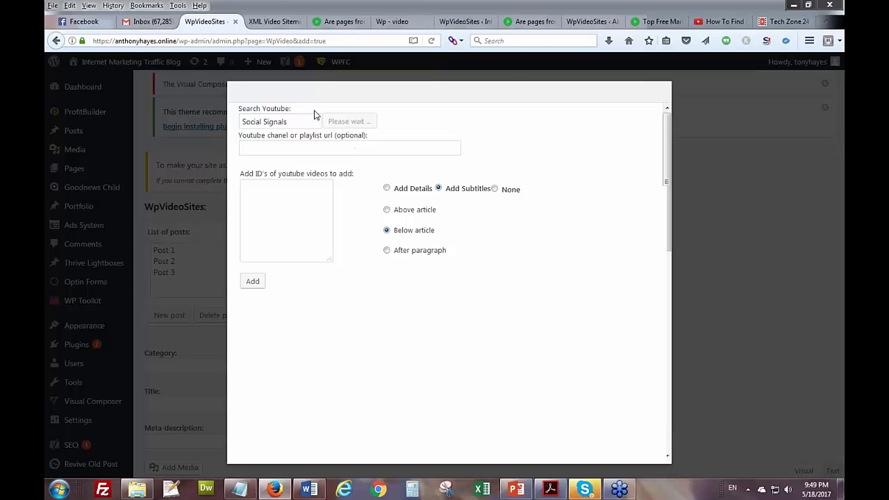
- Select the first four Social Signals videos in the YouTube results, through How Social Signals Affect Personalised Search and SEO
click(244, 401)
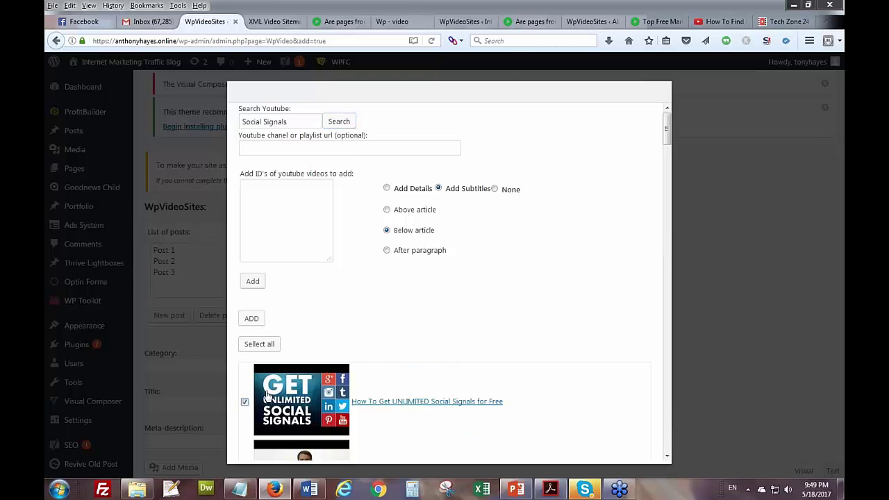
scroll(268, 395, down, 1)
scroll(268, 394, down, 3)
click(244, 424)
scroll(244, 425, down, 2)
scroll(307, 396, down, 1)
click(306, 396)
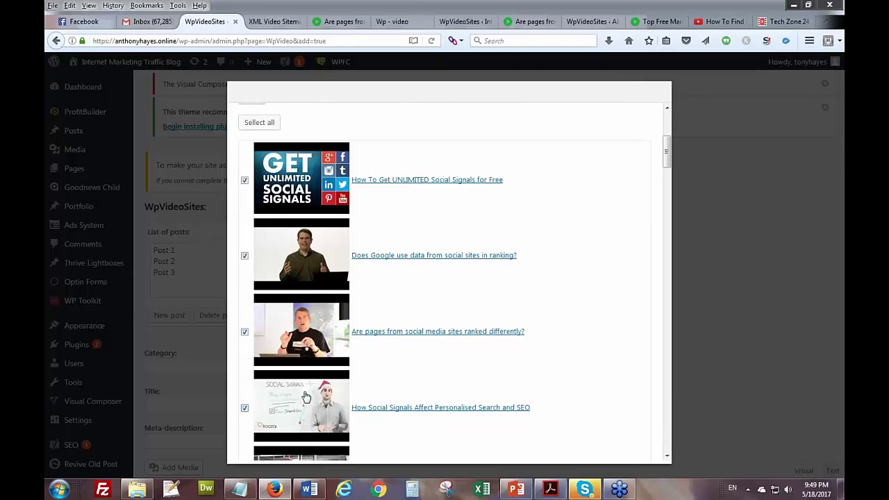
- Look over the remaining YouTube results and add the selected videos to the posts
scroll(307, 396, up, 2)
scroll(306, 396, down, 10)
scroll(306, 396, down, 6)
scroll(307, 397, up, 4)
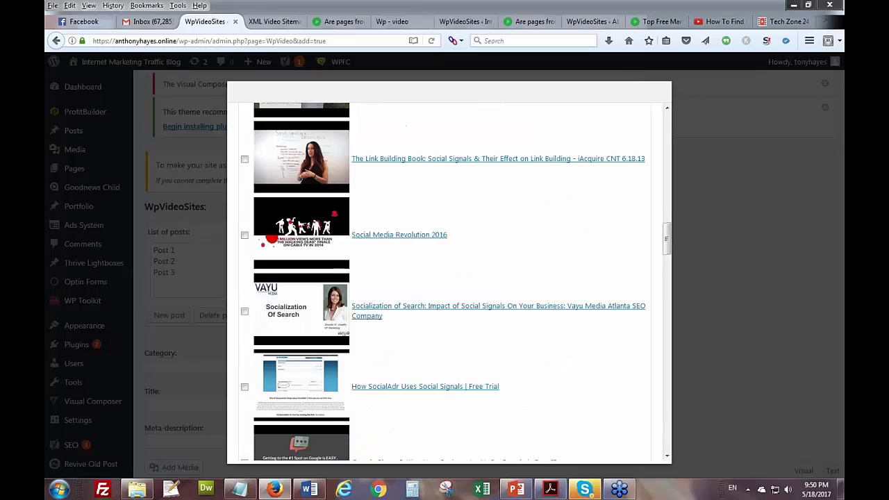
scroll(307, 397, up, 10)
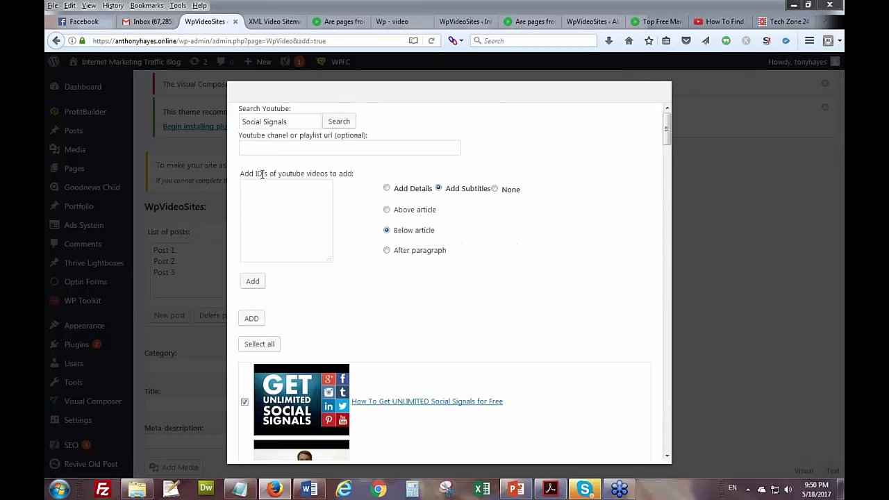
click(250, 318)
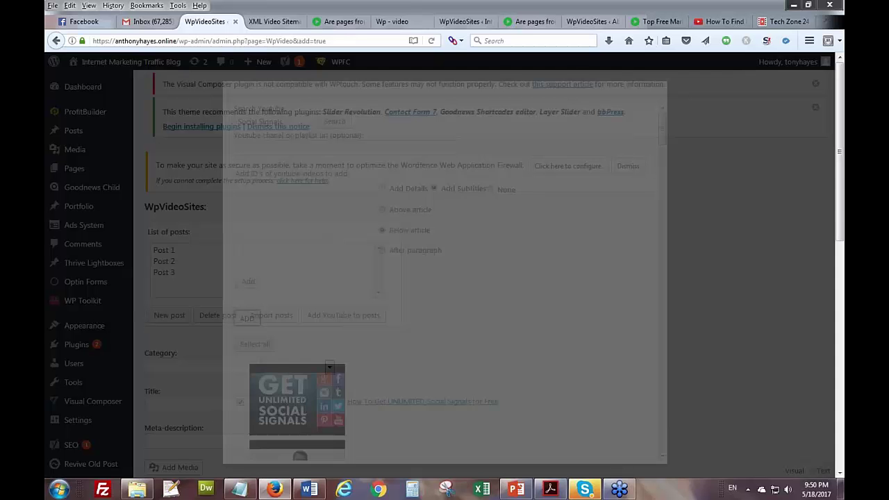
- Insert the line "How to rank with social signals" below the subtitle text of Post 1, above the See more line
scroll(246, 299, down, 3)
scroll(382, 353, down, 4)
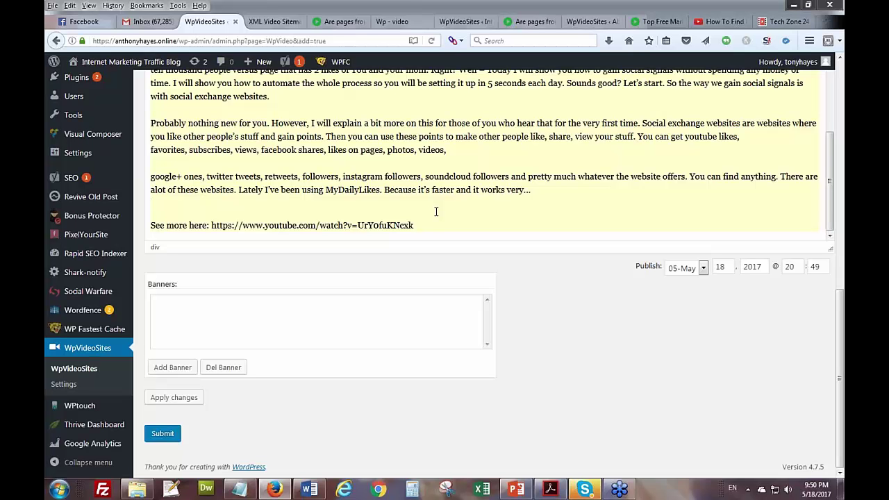
text(How to rank with social signals)
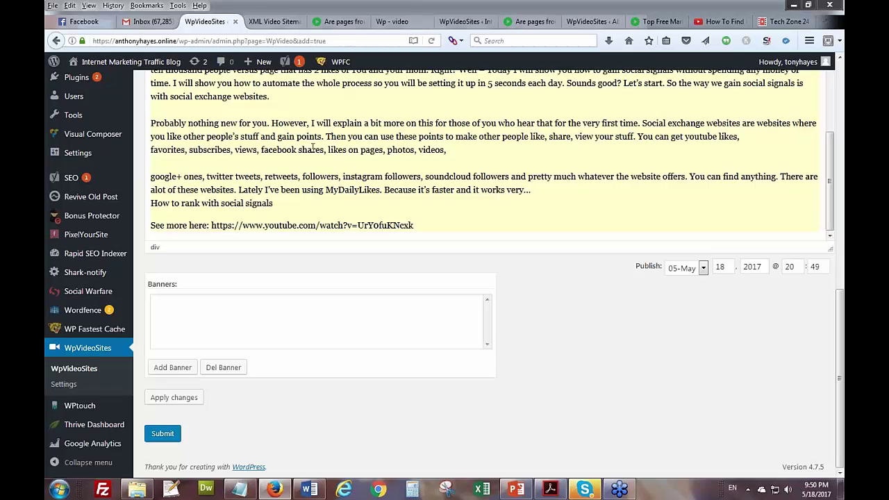
- Turn the "How to rank with social signals" line into a hyperlink using the copied page address
key(shift+Left)
key(shift+Left)
key(shift+Left)
key(shift+Left)
key(shift+Left)
key(shift+Left)
key(shift+Left)
key(shift+Left)
key(shift+Left)
key(shift+Left)
key(shift+Left)
key(shift+Left)
key(shift+Left)
key(shift+Left)
key(shift+Left)
key(shift+Left)
key(shift+Left)
key(shift+Left)
key(shift+Left)
key(shift+Left)
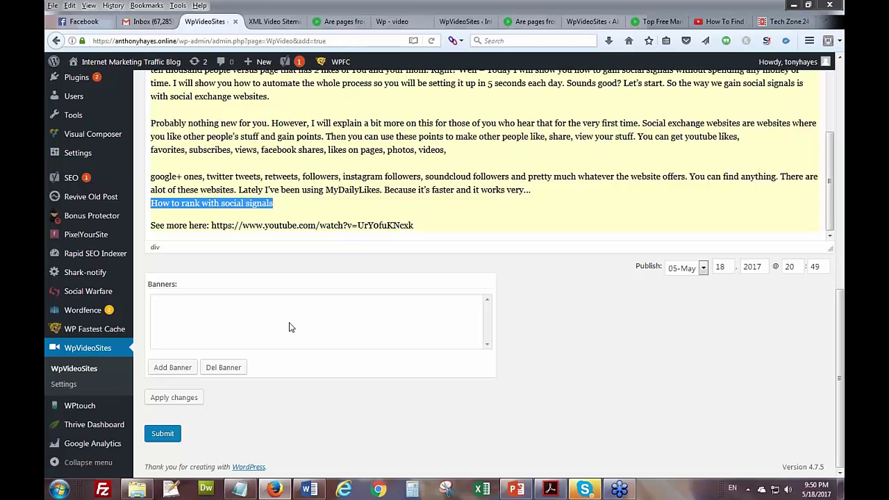
scroll(290, 327, up, 1)
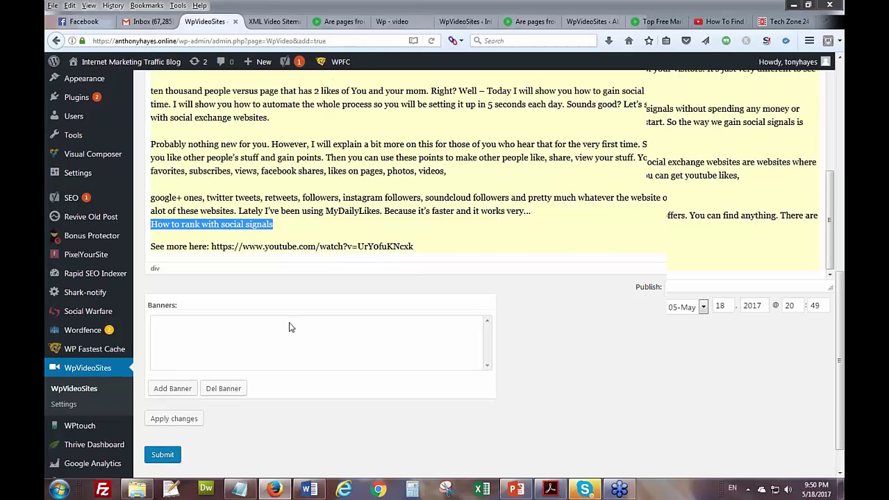
scroll(291, 327, up, 3)
click(426, 182)
key(ctrl+v)
key(Return)
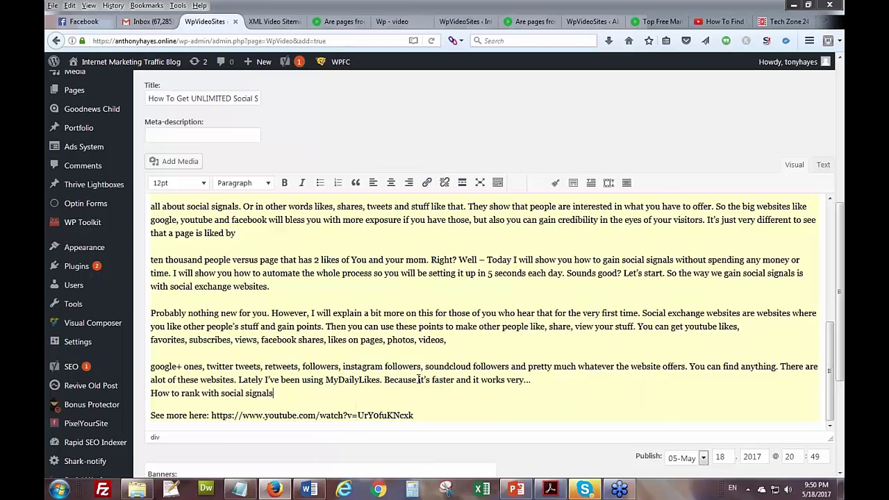
scroll(419, 379, down, 3)
scroll(424, 371, up, 8)
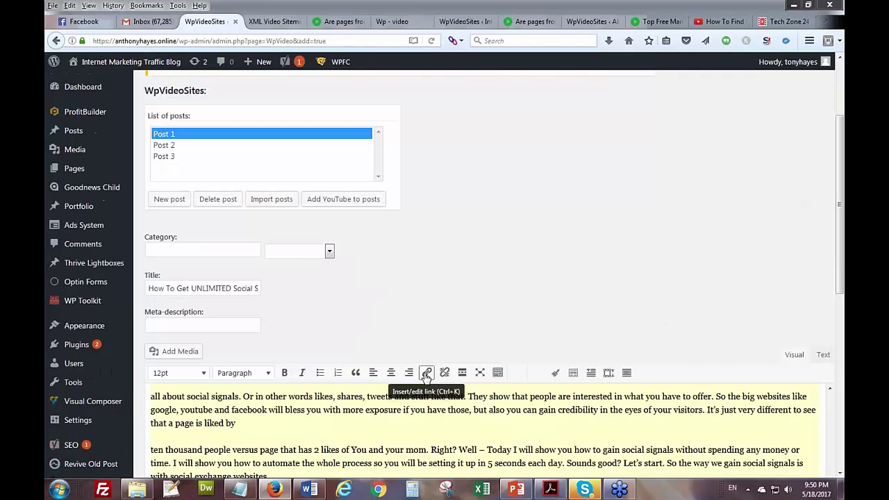
scroll(311, 371, down, 5)
key(ctrl+k)
right_click(248, 414)
click(282, 348)
click(329, 412)
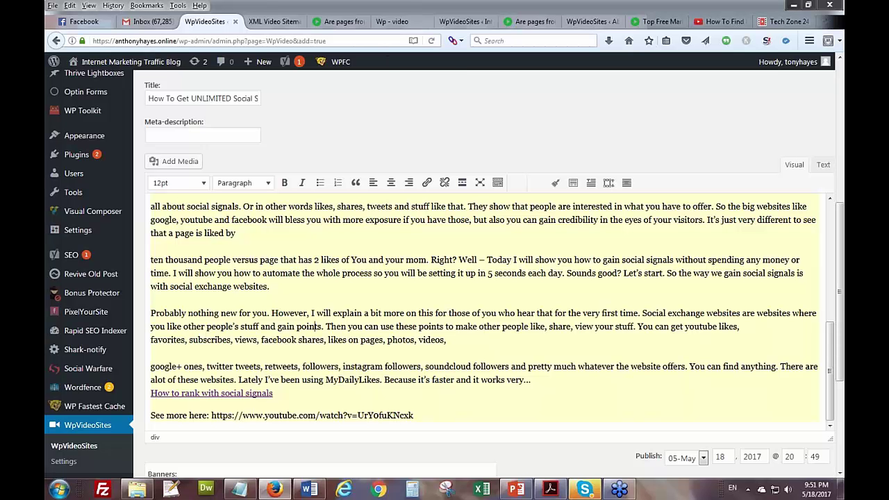
- Examine the example article down to its Ranking with social signals link, and return to the WpVideoSites post
click(356, 24)
scroll(369, 297, up, 10)
scroll(371, 297, up, 3)
scroll(294, 331, down, 20)
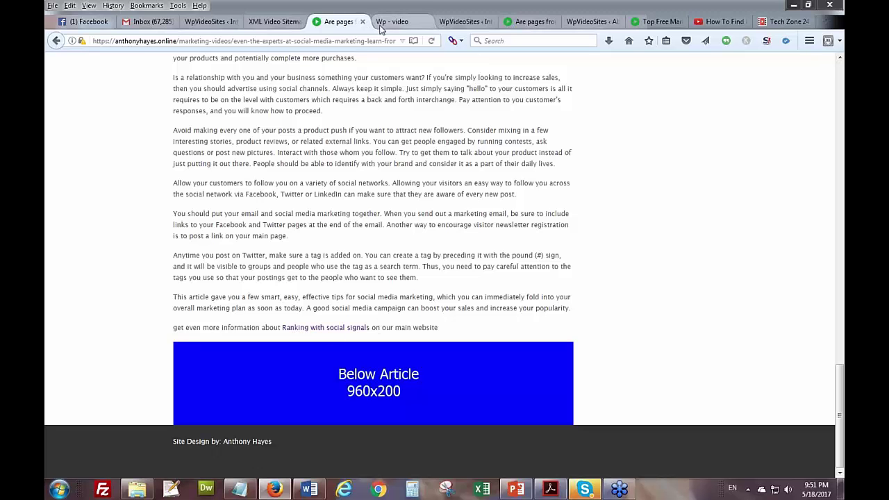
click(264, 23)
click(202, 21)
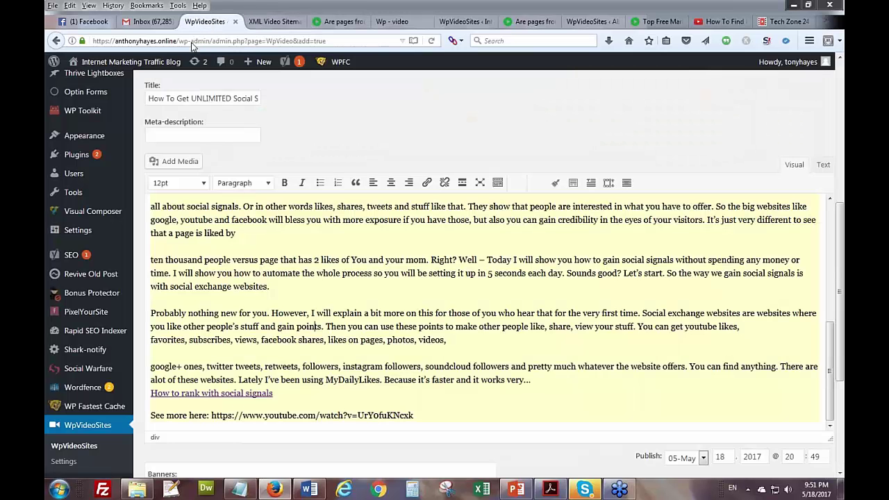
- Look over Post 1, point out the Parrot Training Tips target page on the PowerPoint slide, and return to Firefox
scroll(214, 136, up, 1)
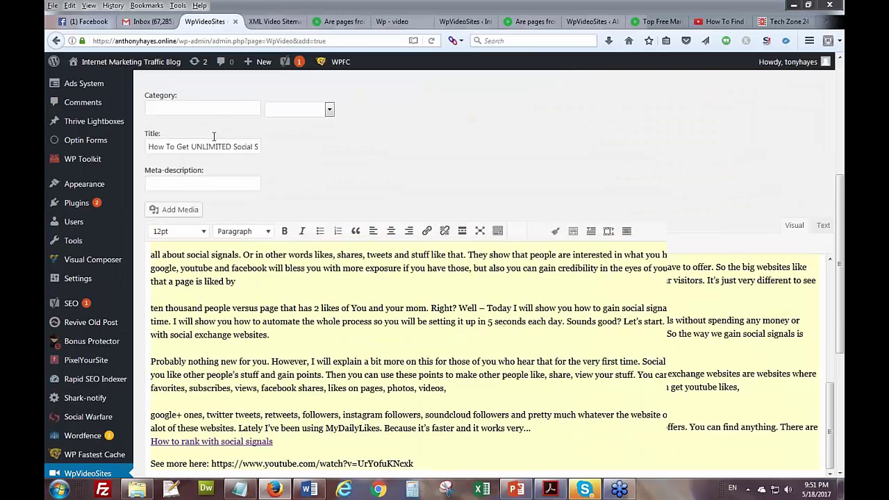
scroll(214, 137, up, 3)
click(498, 236)
scroll(169, 437, down, 4)
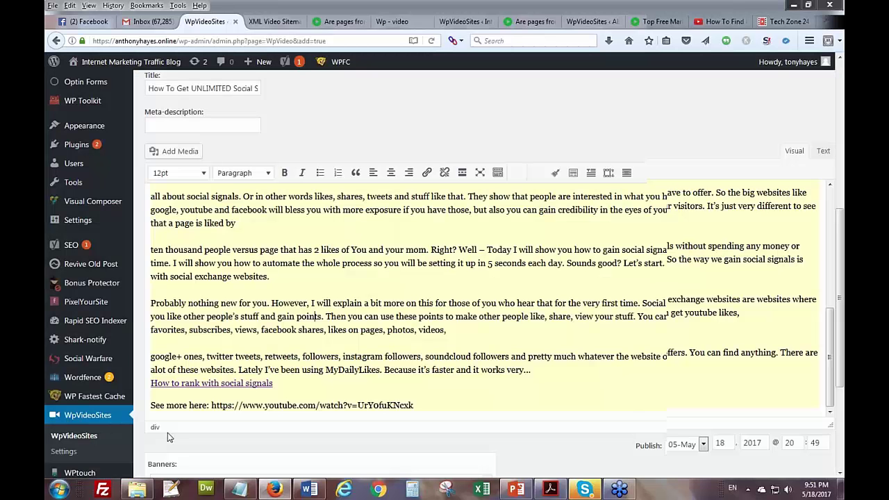
scroll(169, 437, down, 1)
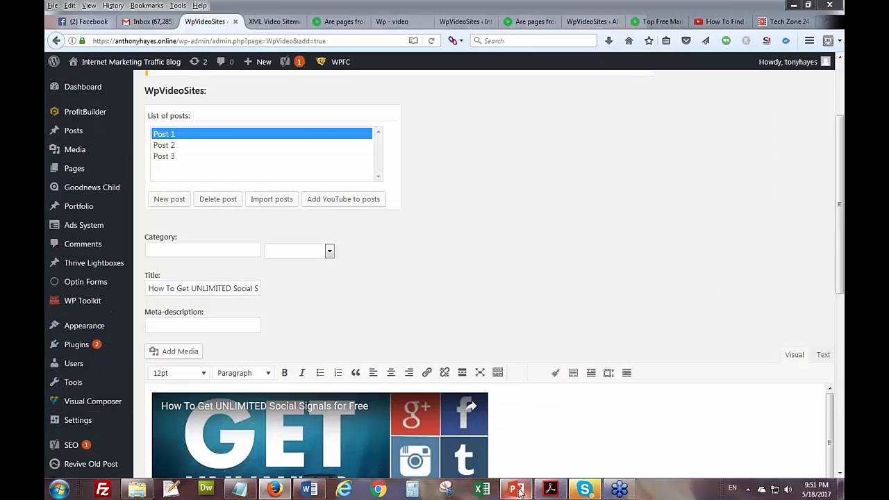
click(517, 490)
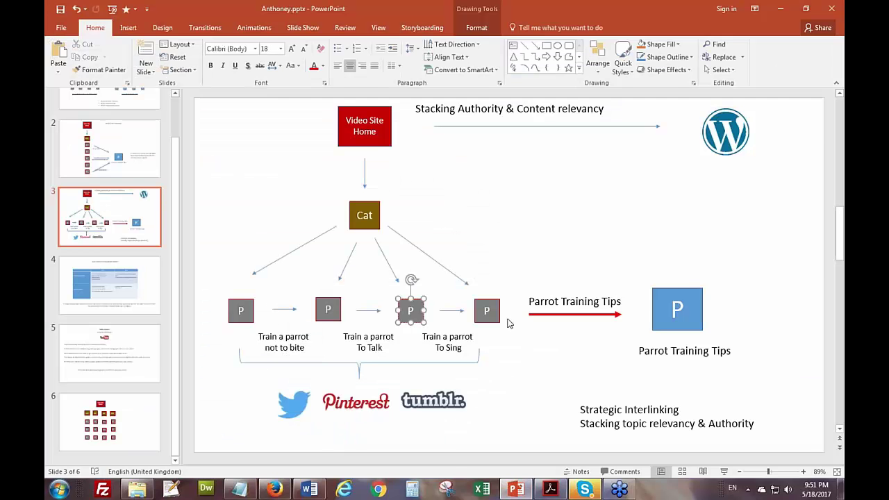
click(677, 309)
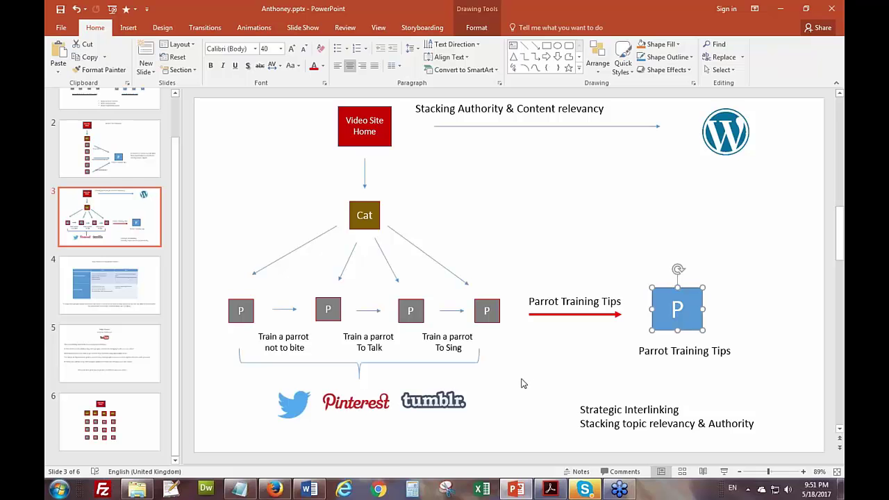
click(276, 490)
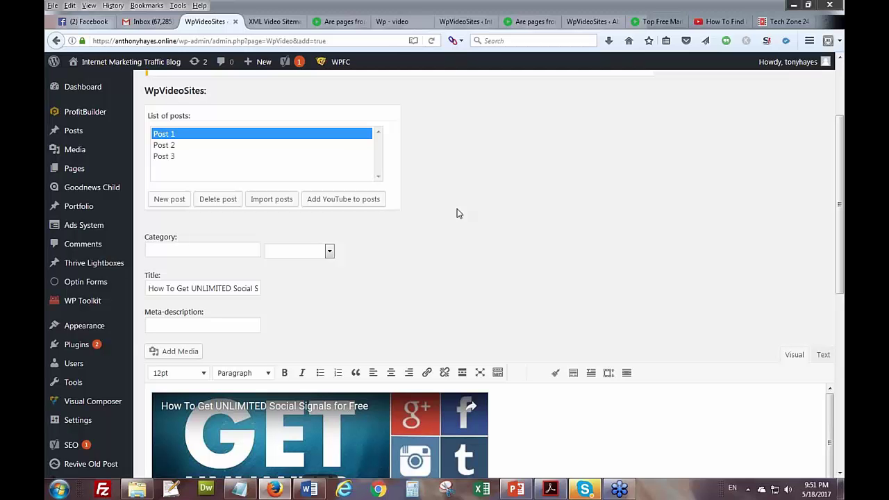
- Show the interlinking diagram and the Video Fusion Grey hat Technique slide in PowerPoint, and return to the post in Firefox
click(516, 490)
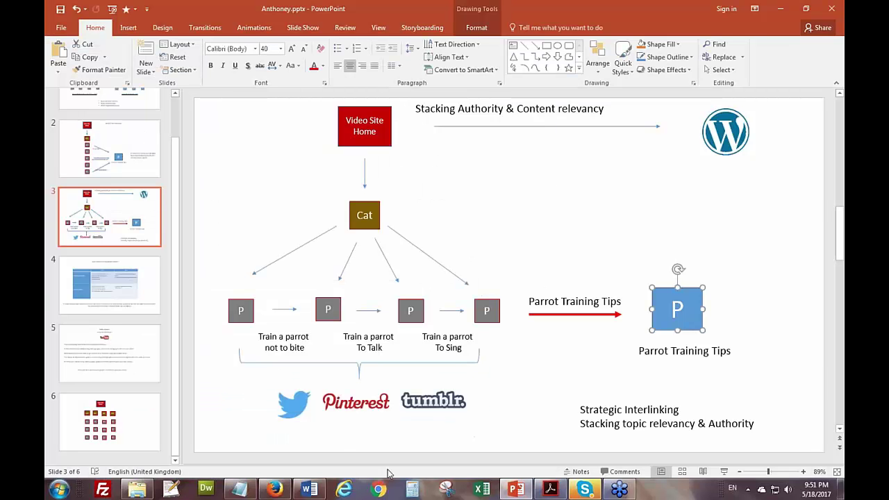
click(274, 490)
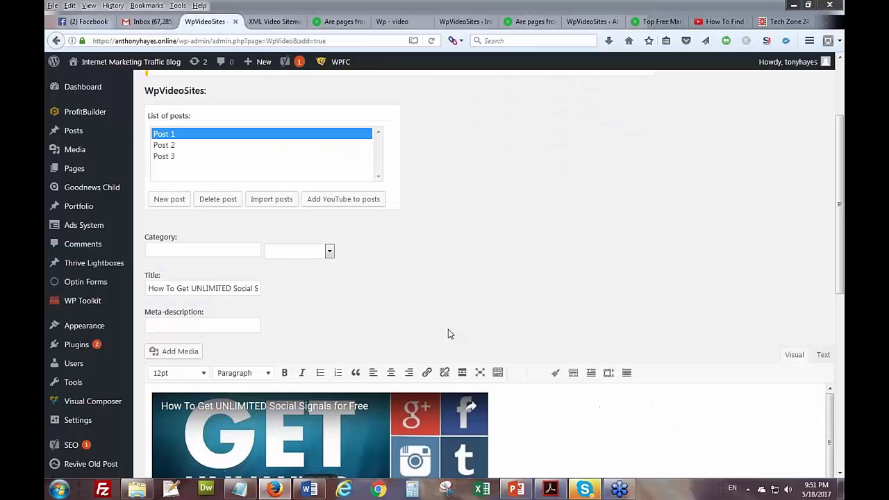
click(516, 491)
click(118, 362)
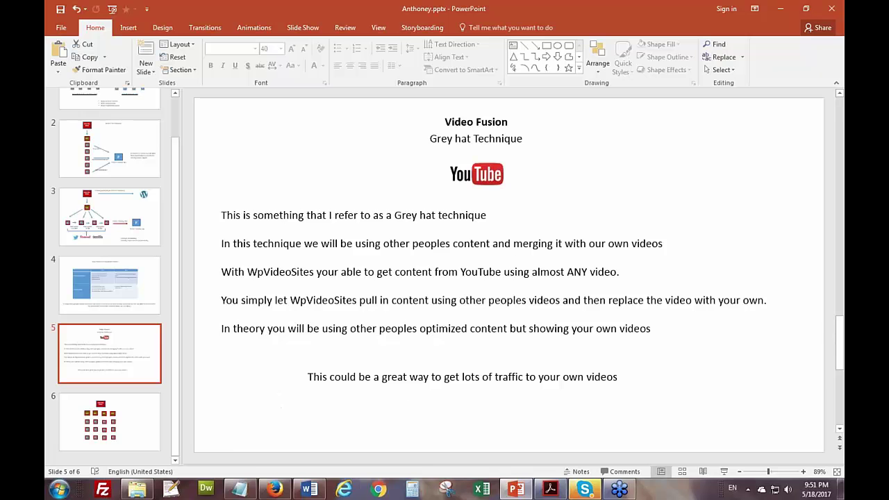
click(275, 491)
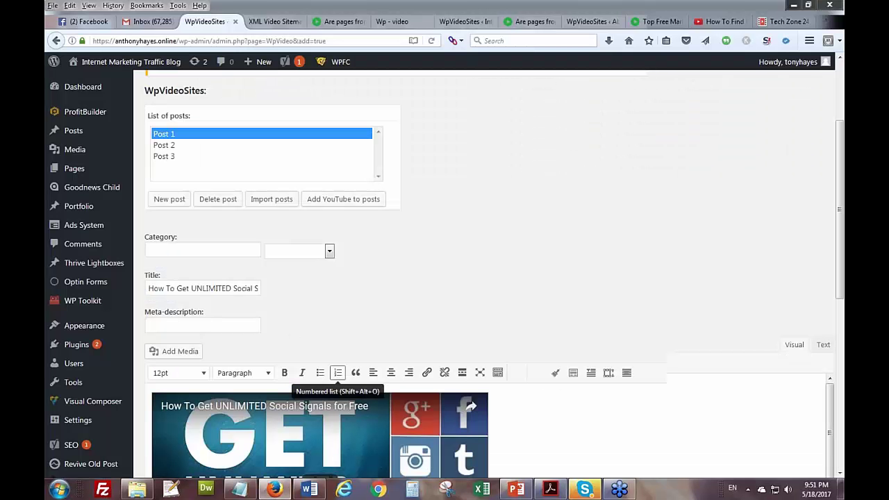
- Show Post 1's HTML source and consult the expired domains YouTube video for its video ID
scroll(338, 380, down, 1)
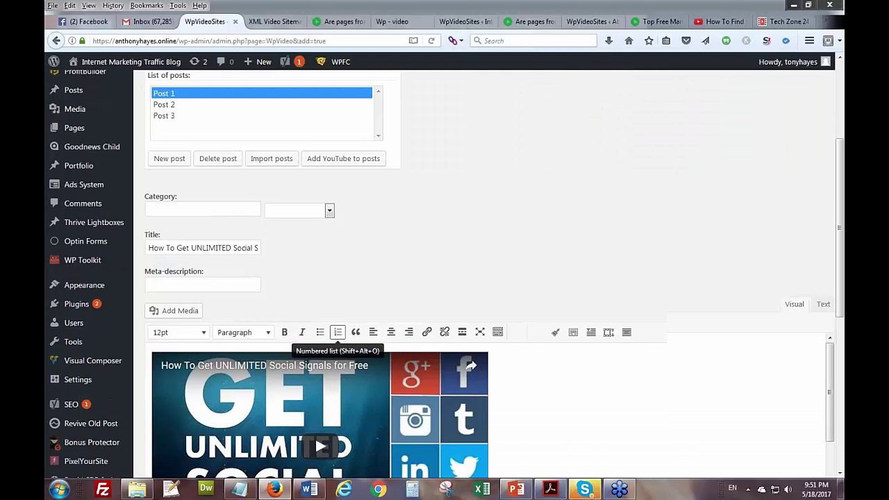
scroll(341, 402, down, 2)
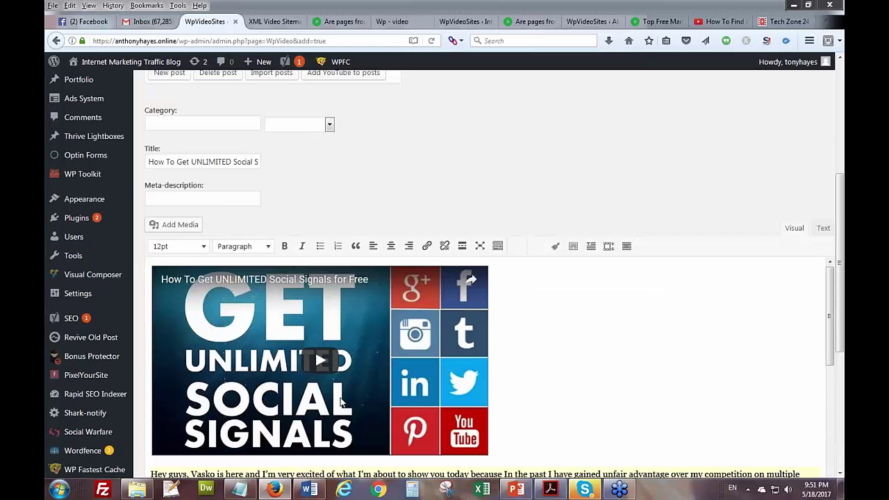
scroll(340, 402, down, 5)
scroll(340, 401, up, 5)
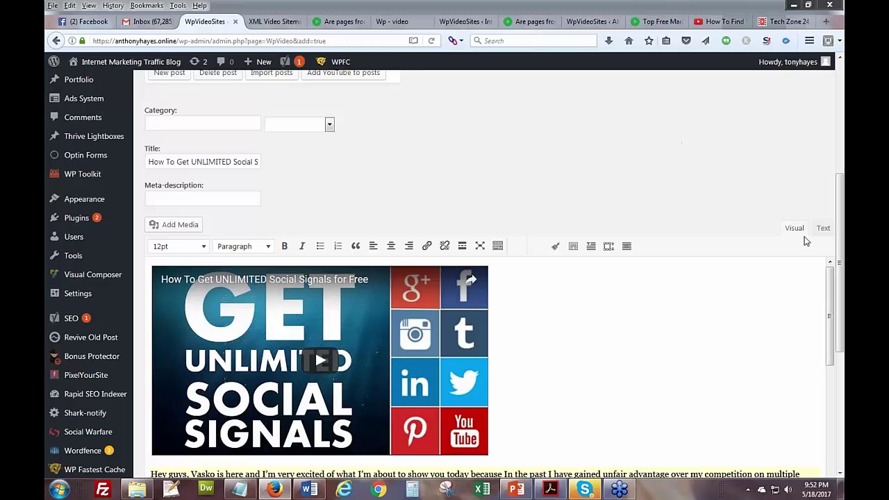
click(823, 229)
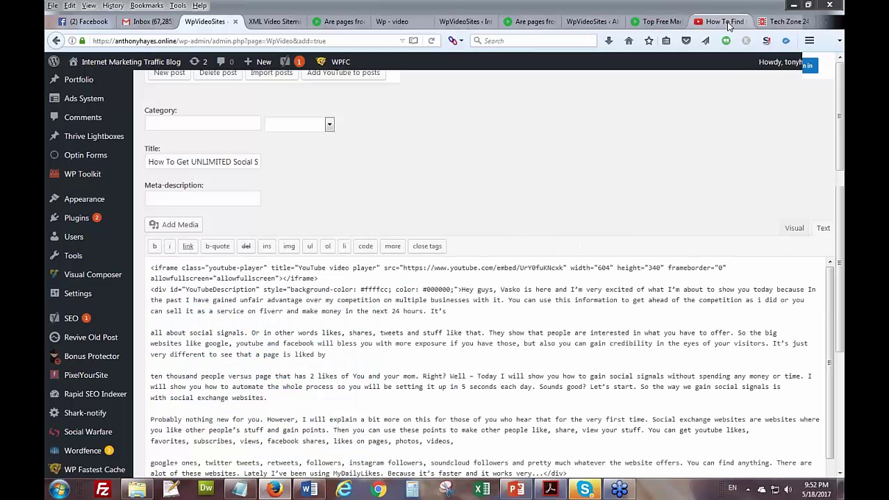
click(728, 25)
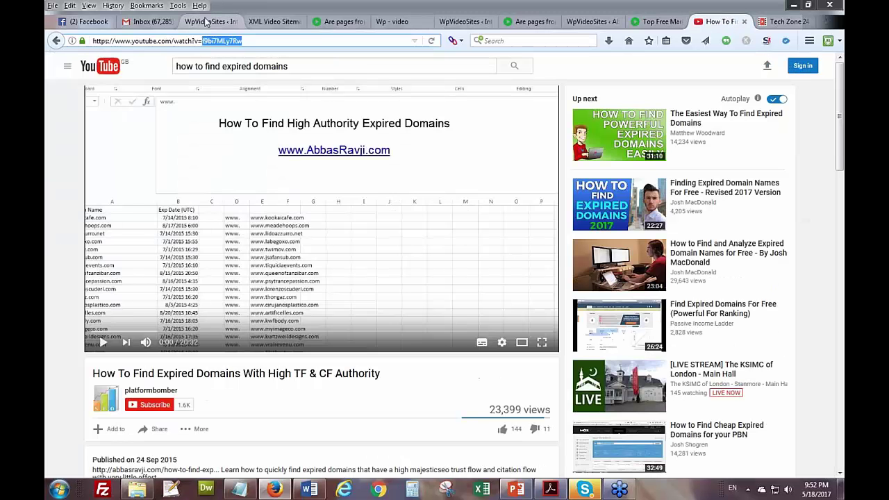
click(205, 22)
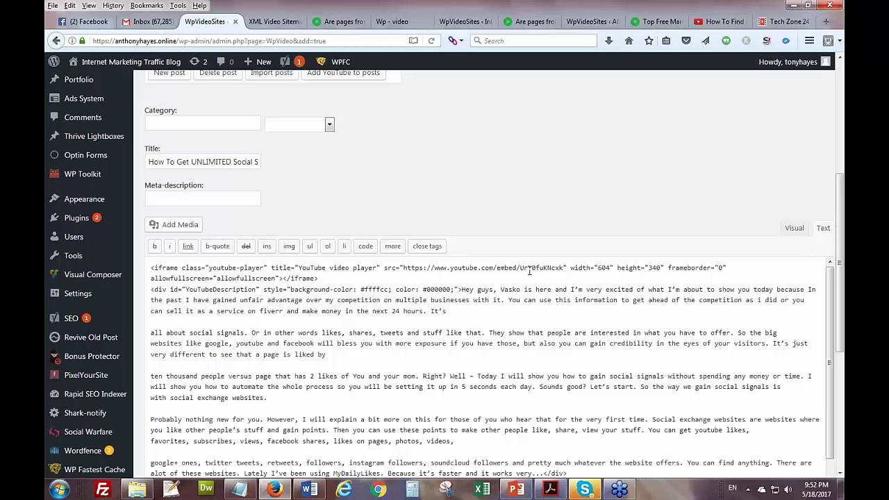
- Replace the video ID in Post 1's iframe embed address with f9bi7MLy7Rw and display the post visually
drag(519, 268, 564, 268)
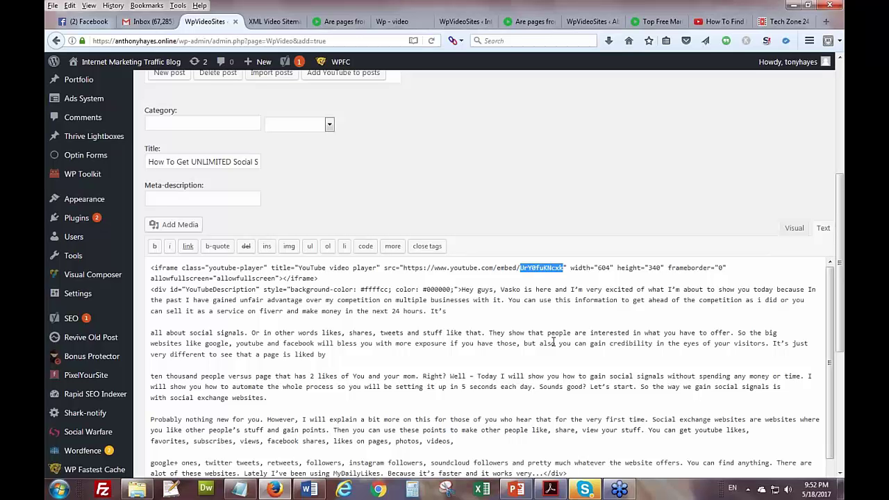
text(f9bi7MLy7Rw)
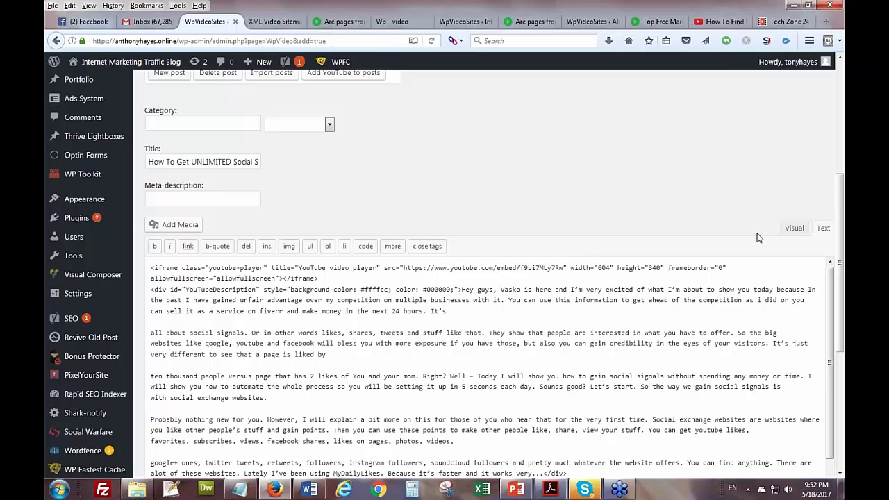
click(794, 227)
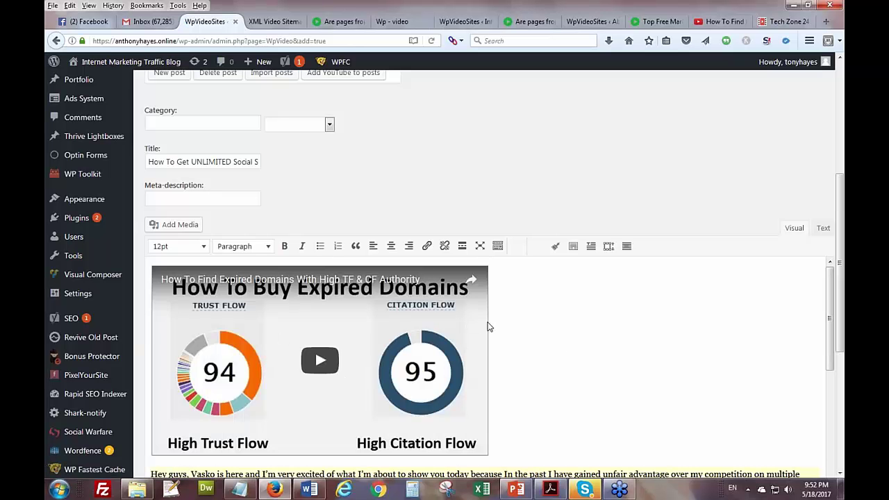
- Review the subtitle text beneath the replaced video and highlight the post's title
scroll(488, 326, down, 5)
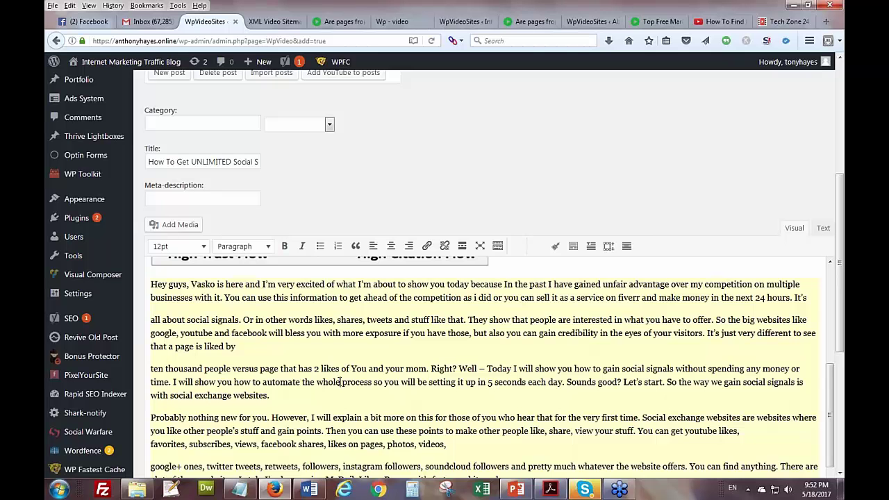
scroll(340, 382, up, 5)
drag(149, 161, 278, 170)
click(278, 170)
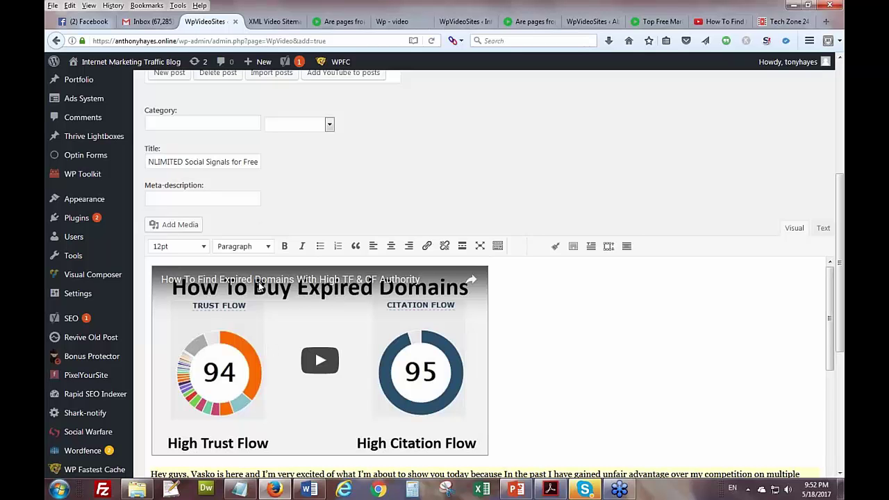
- Highlight the full post title, then examine the replacement expired domains video together with the subtitle text beneath it
drag(148, 162, 350, 168)
click(350, 168)
click(517, 348)
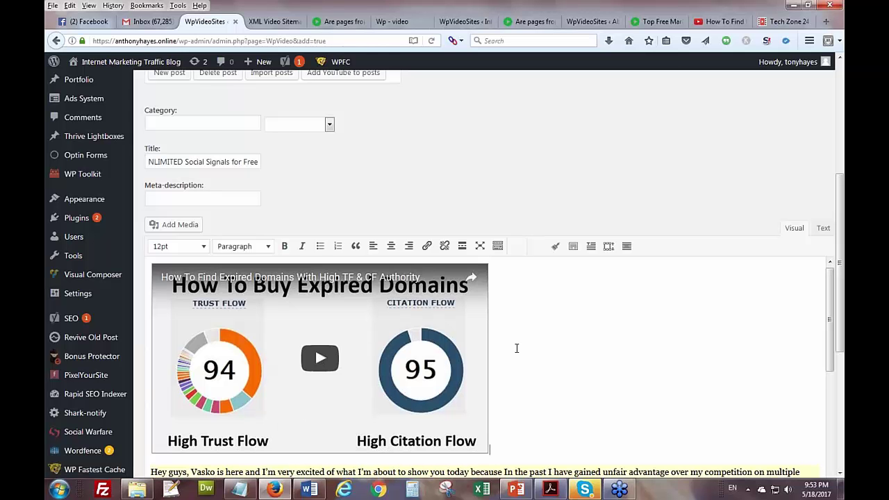
scroll(516, 358, down, 1)
scroll(517, 366, down, 2)
- Show the Video Fusion Grey hat Technique slide in PowerPoint and return to the post's video in Firefox
key(alt+Tab)
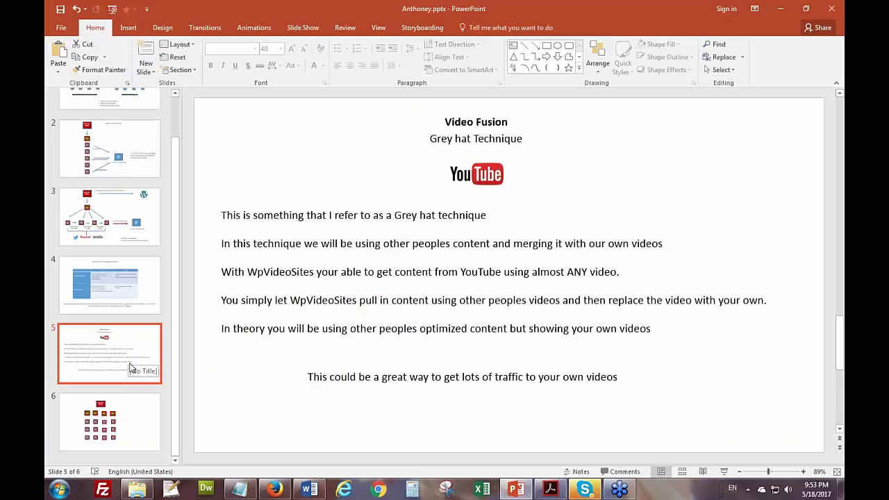
click(287, 490)
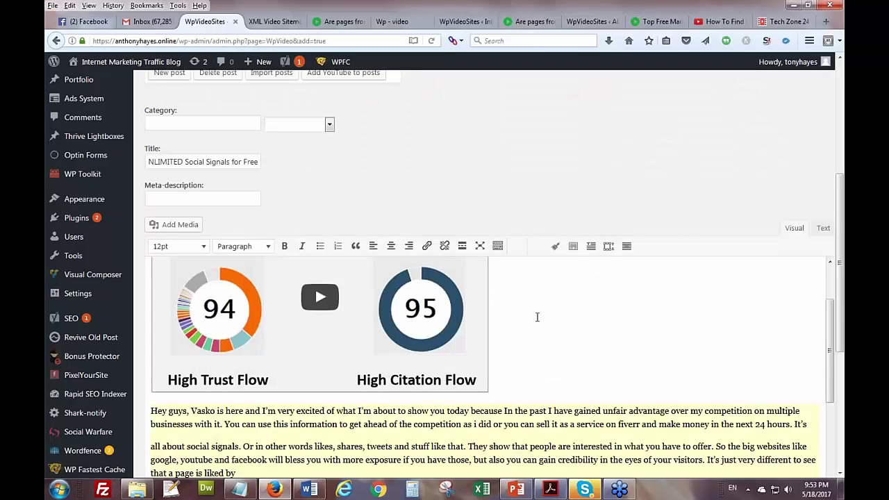
scroll(528, 317, up, 2)
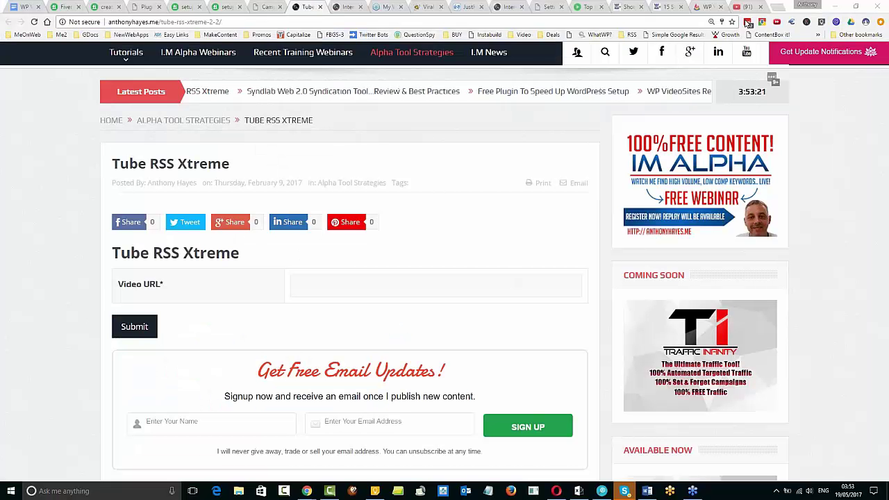
- Switch to the WP VideoSites 10 X The Power! Google Doc and show the Internal Linking With VideoSites Mindmap
key(ctrl+1)
scroll(589, 272, up, 1)
scroll(589, 272, down, 1)
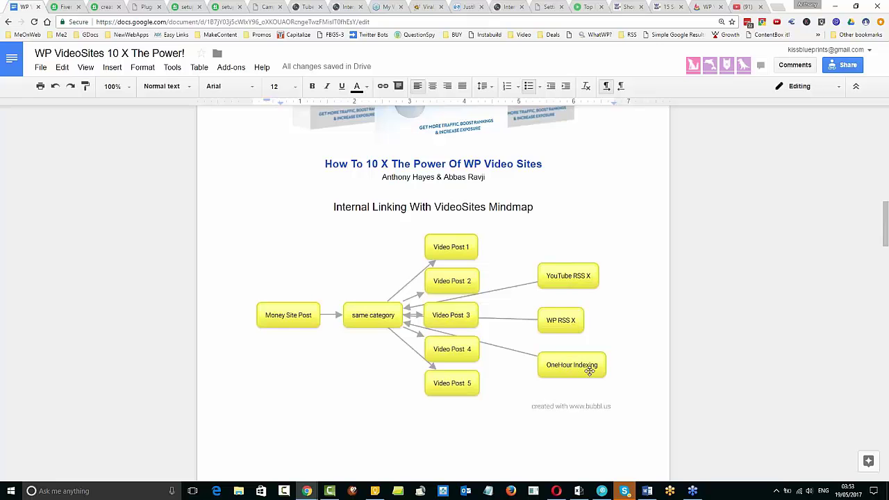
scroll(619, 346, down, 1)
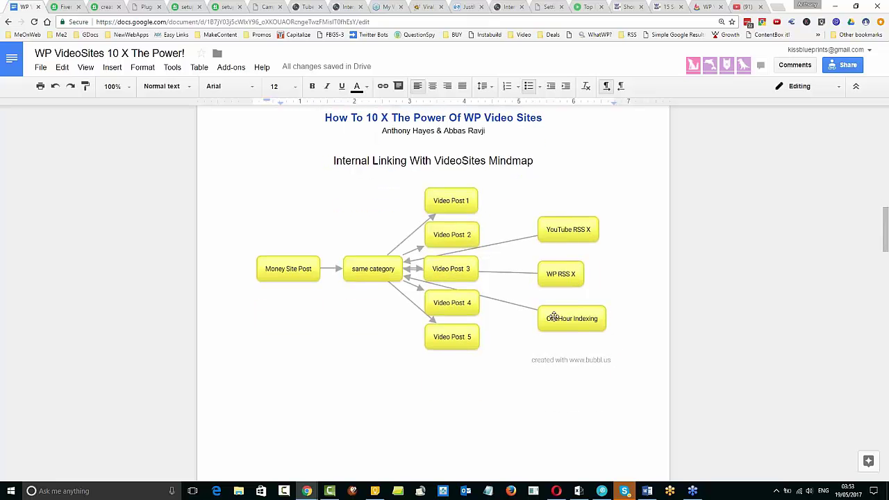